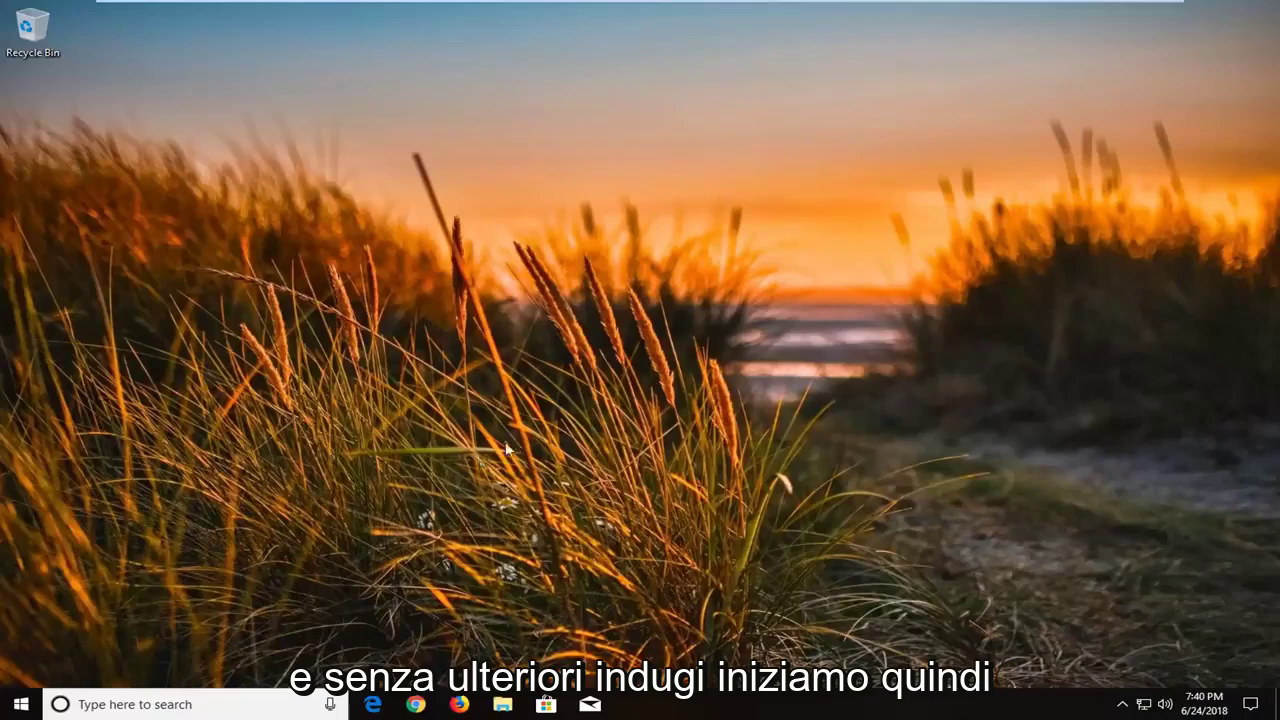
- Search Windows for "troubleshoot" and open the Troubleshoot page in system settings
left_click(22, 705)
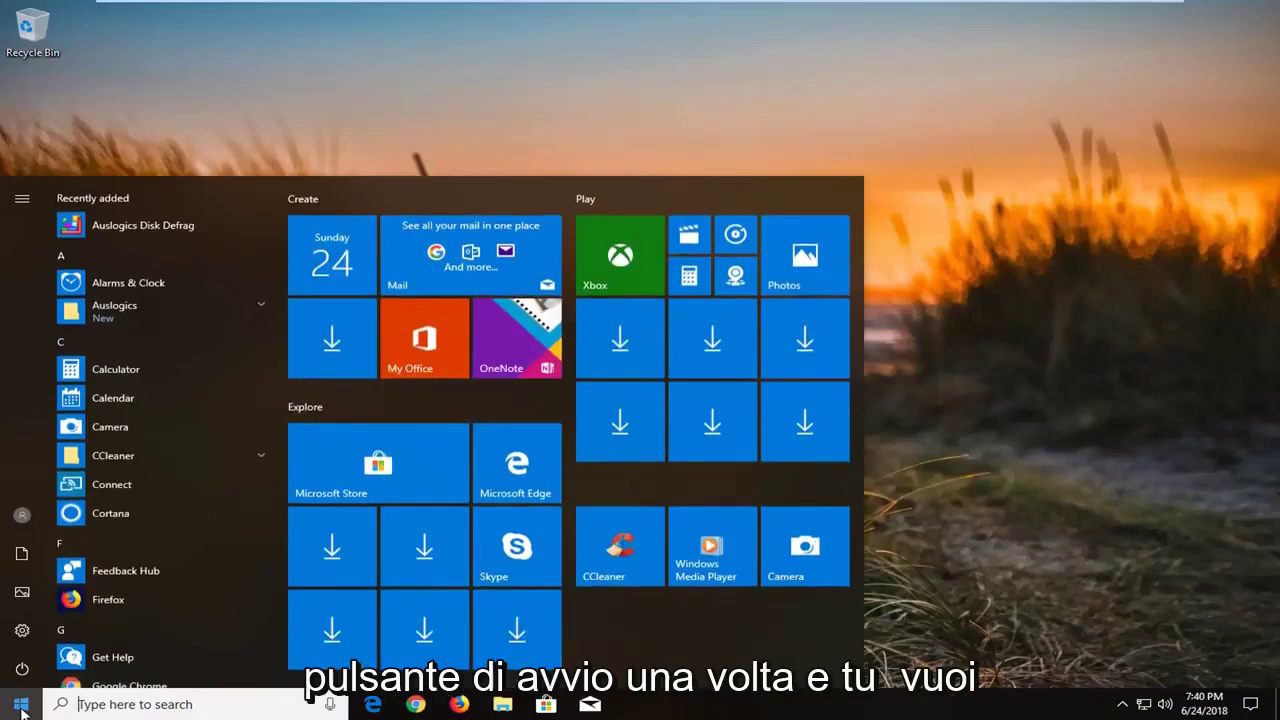
type("t")
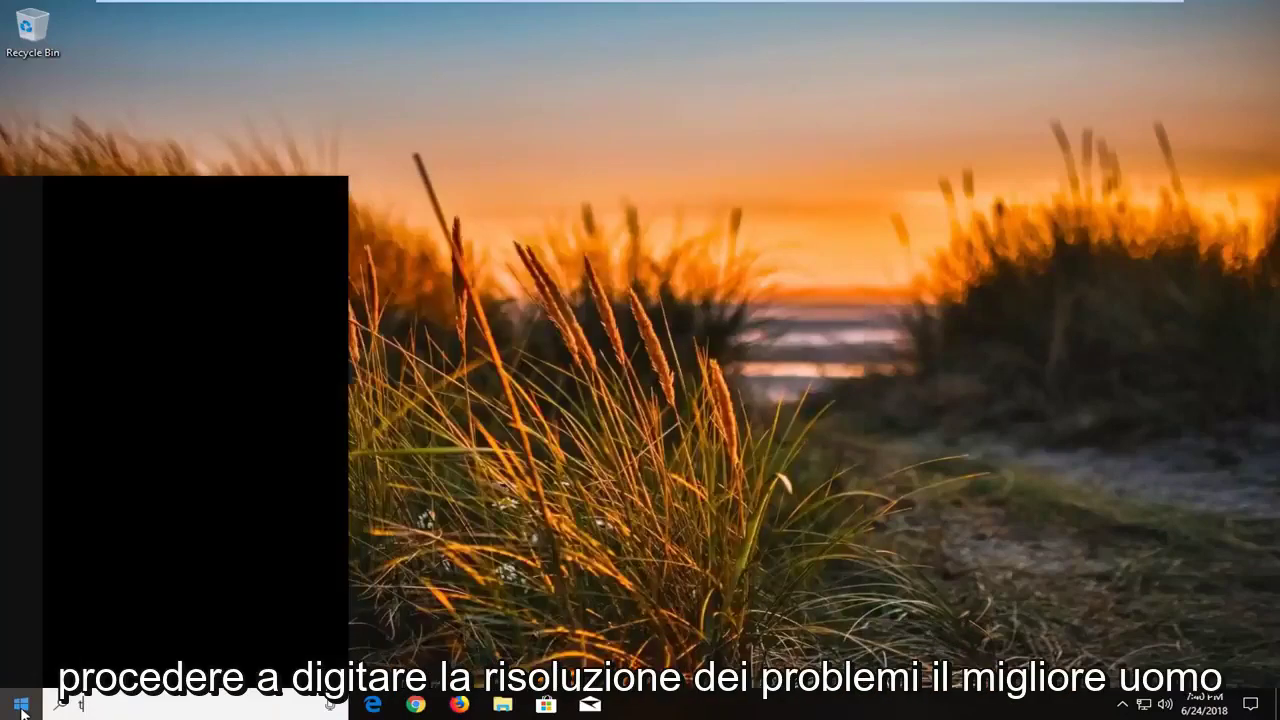
type("roubleshoot")
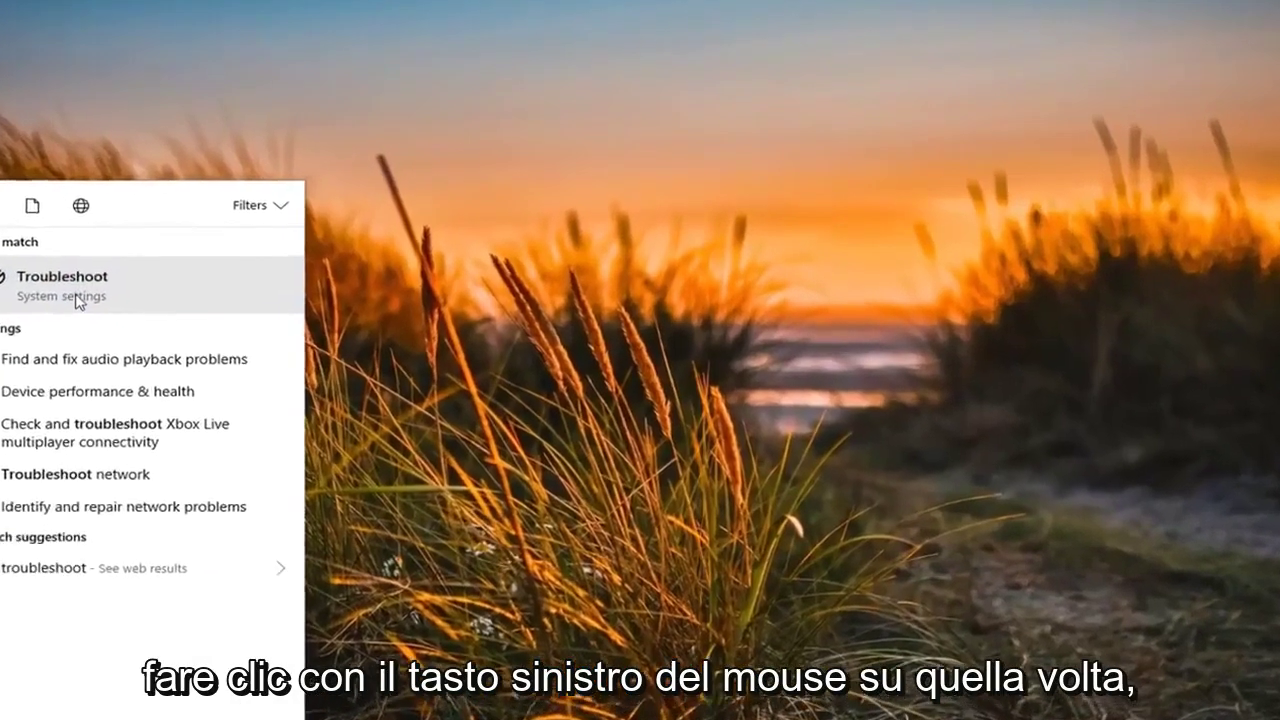
left_click(134, 272)
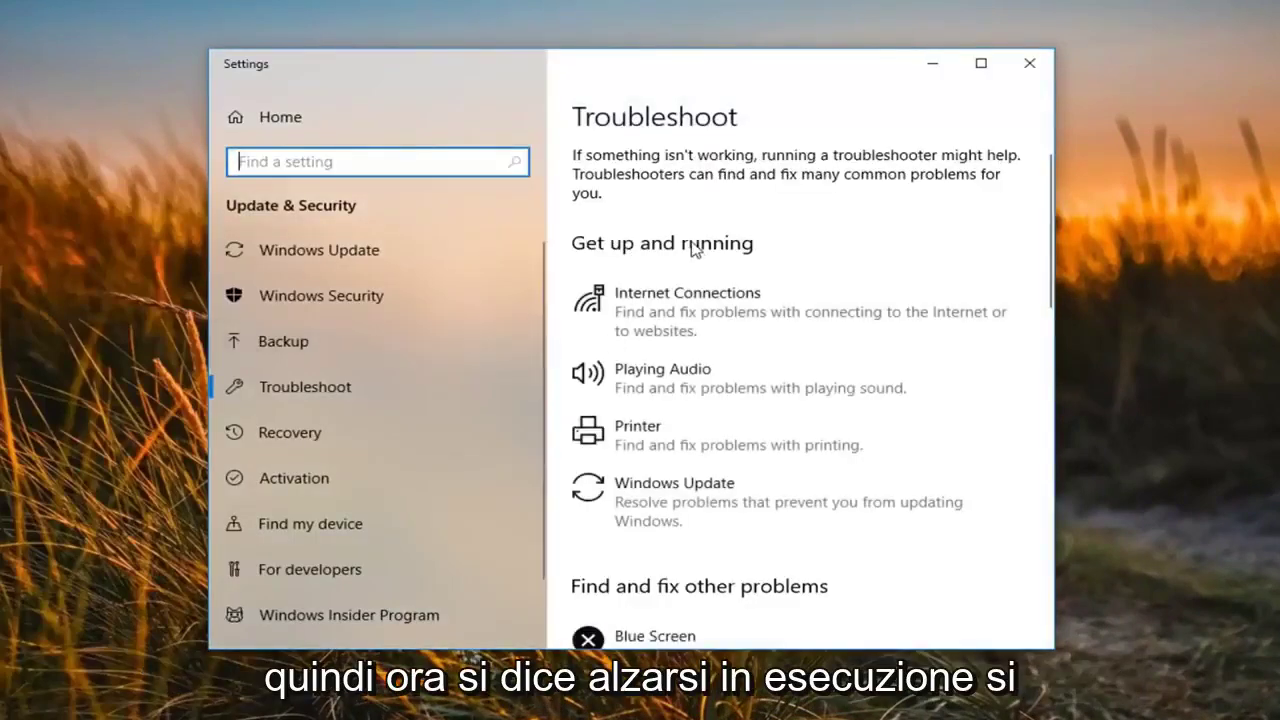
- Run the Hardware and Devices troubleshooter from the section for finding and fixing other problems
scroll(717, 277, "down", 3)
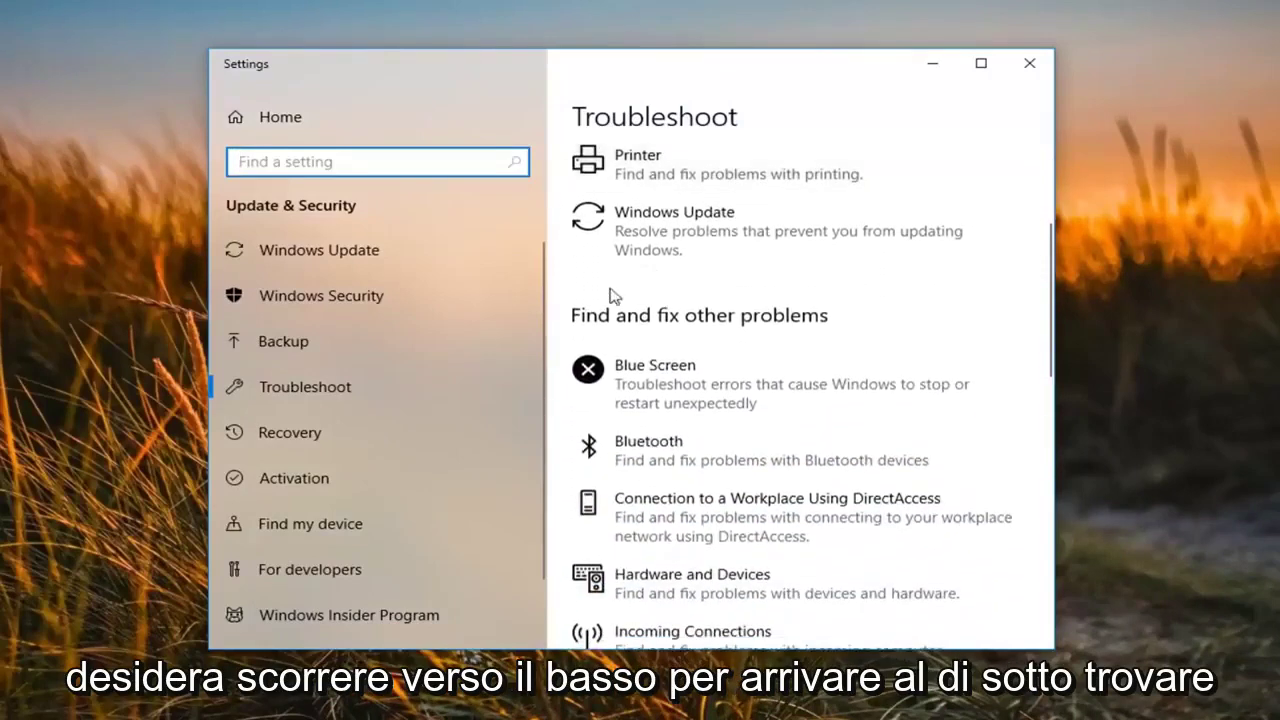
scroll(668, 320, "down", 2)
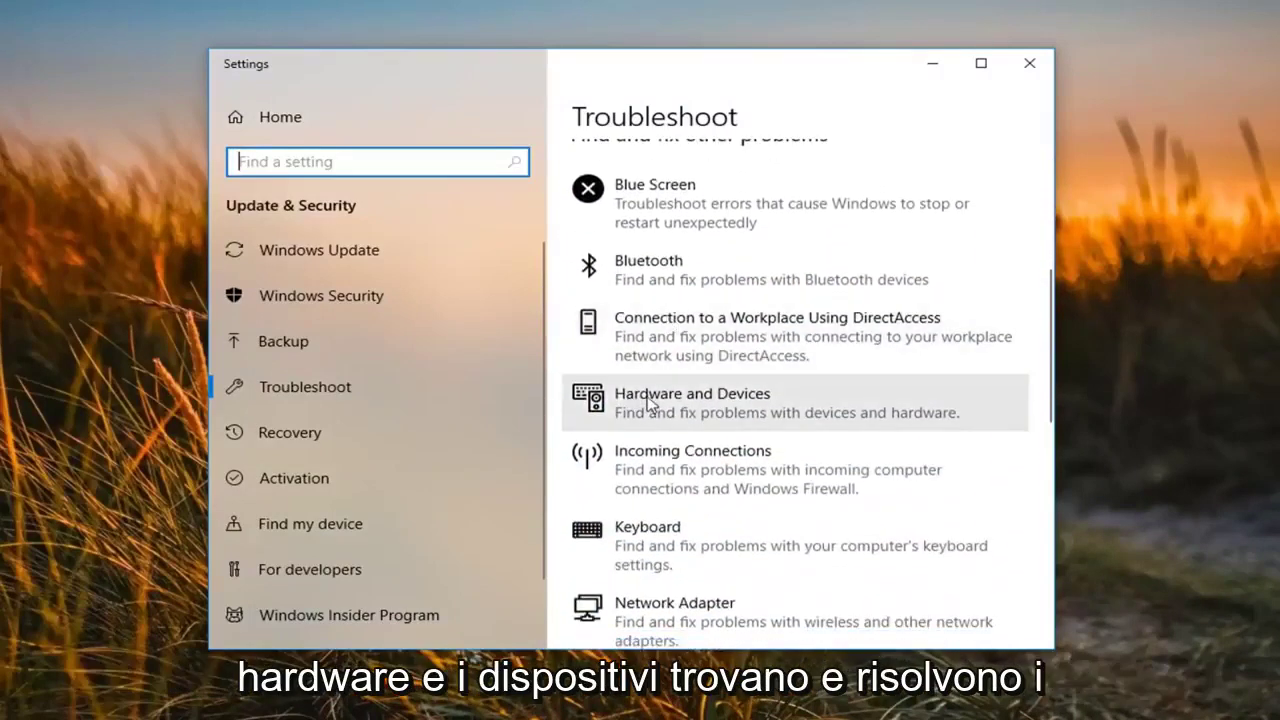
left_click(920, 417)
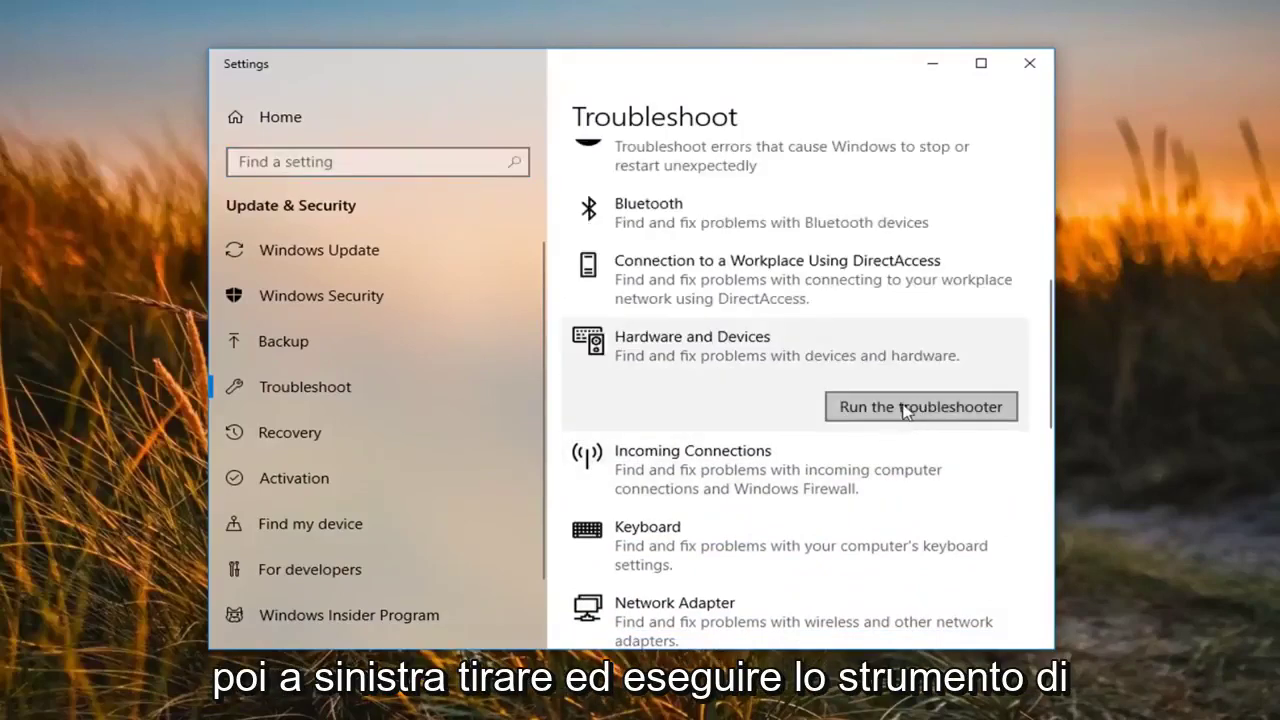
left_click(903, 411)
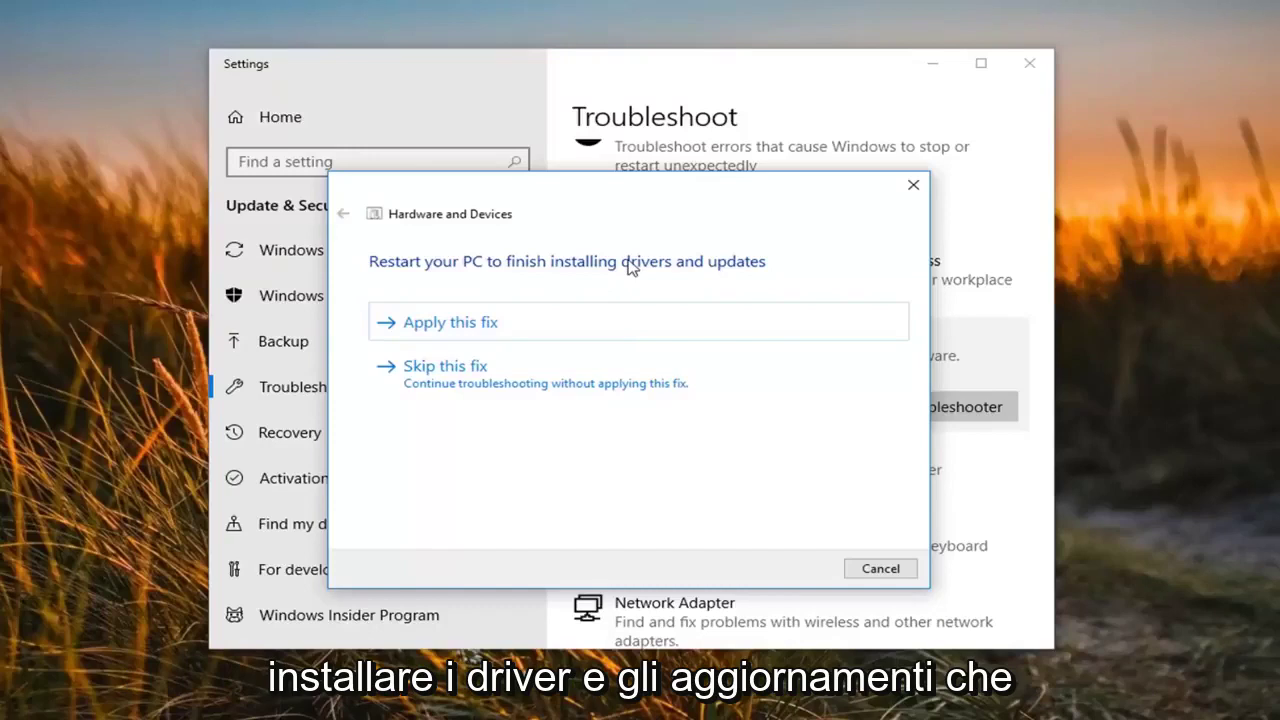
- Apply the fix for finishing driver and update installation, complete the troubleshooter, and close it along with Settings
left_click(451, 324)
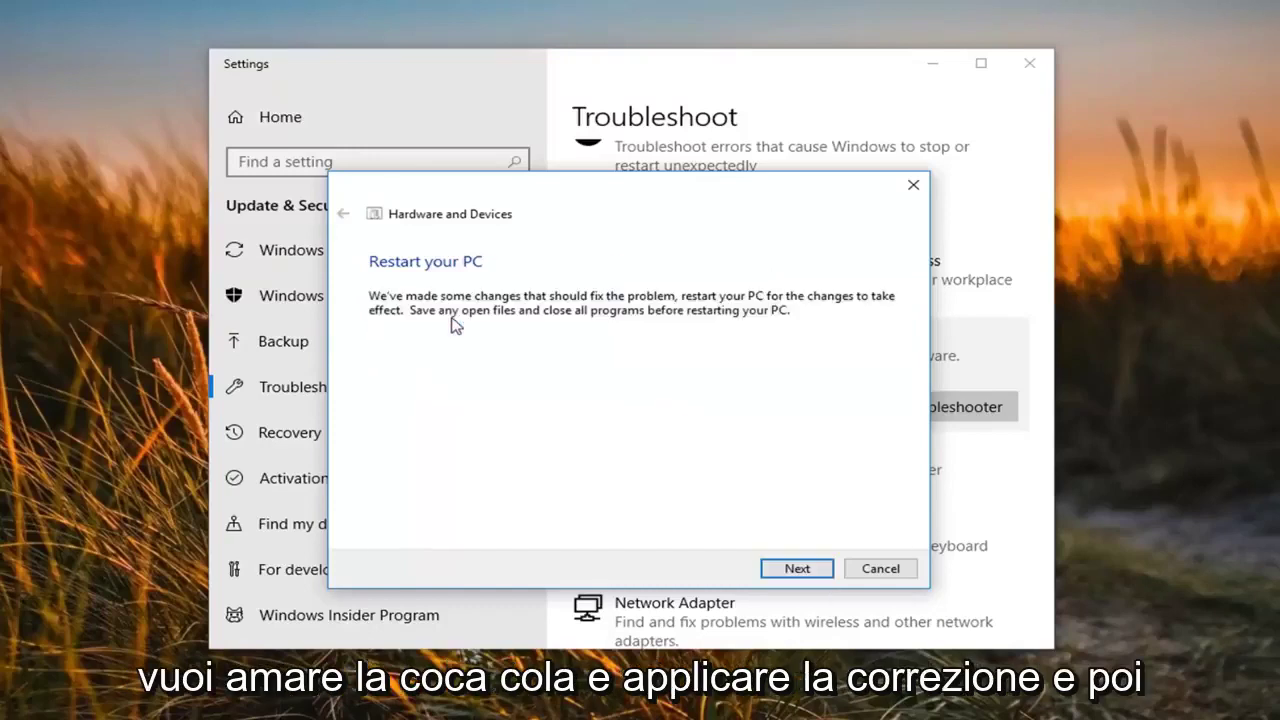
left_click(800, 570)
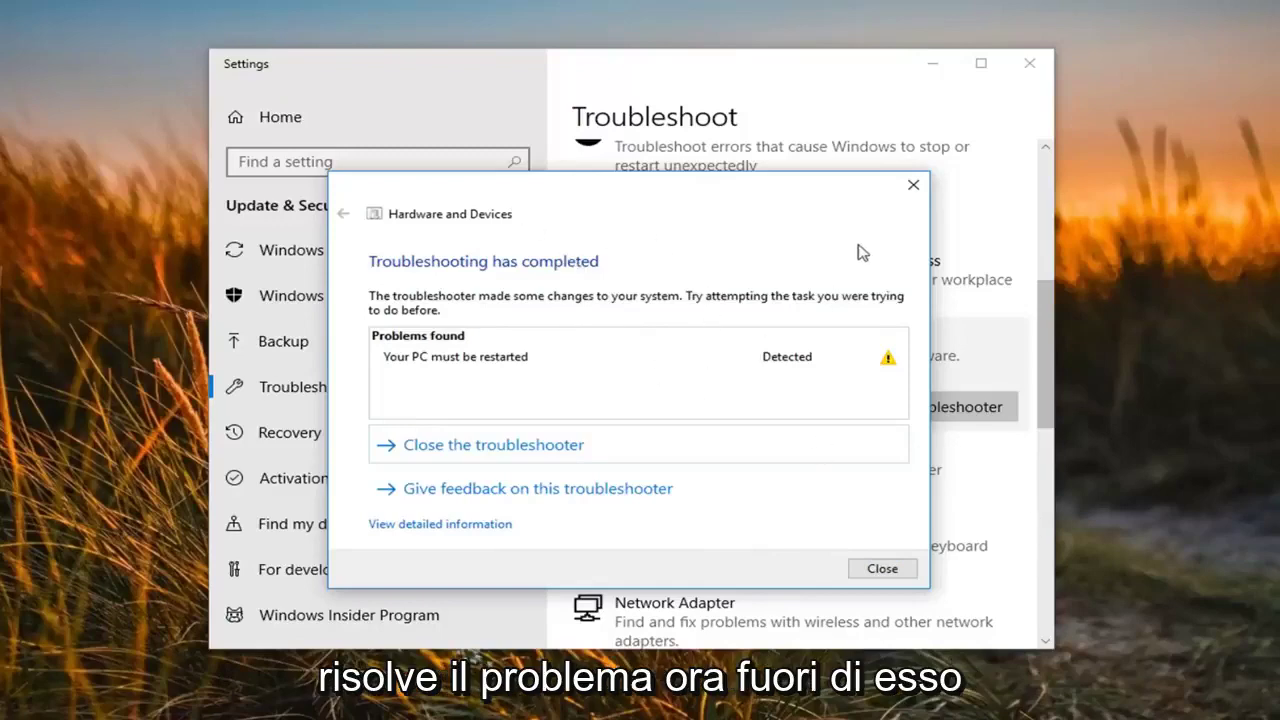
left_click(913, 185)
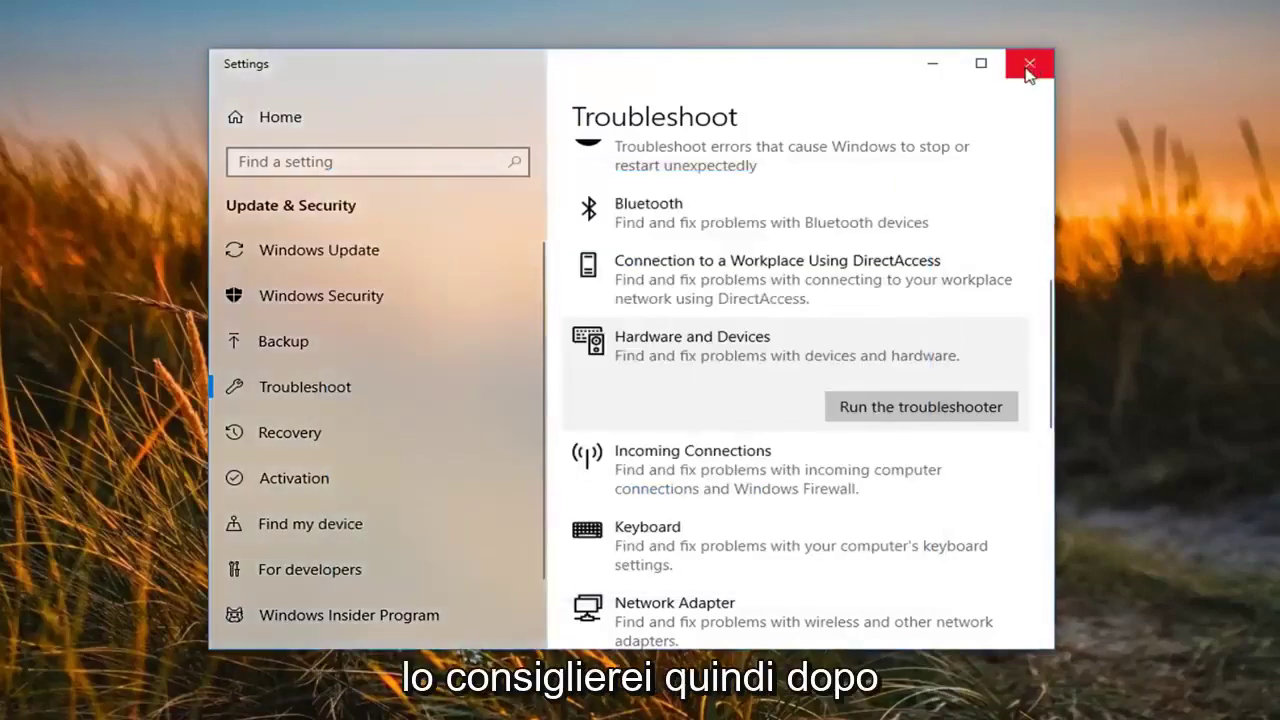
left_click(1029, 63)
- Search Windows for "device manager" and open Device Manager
left_click(12, 708)
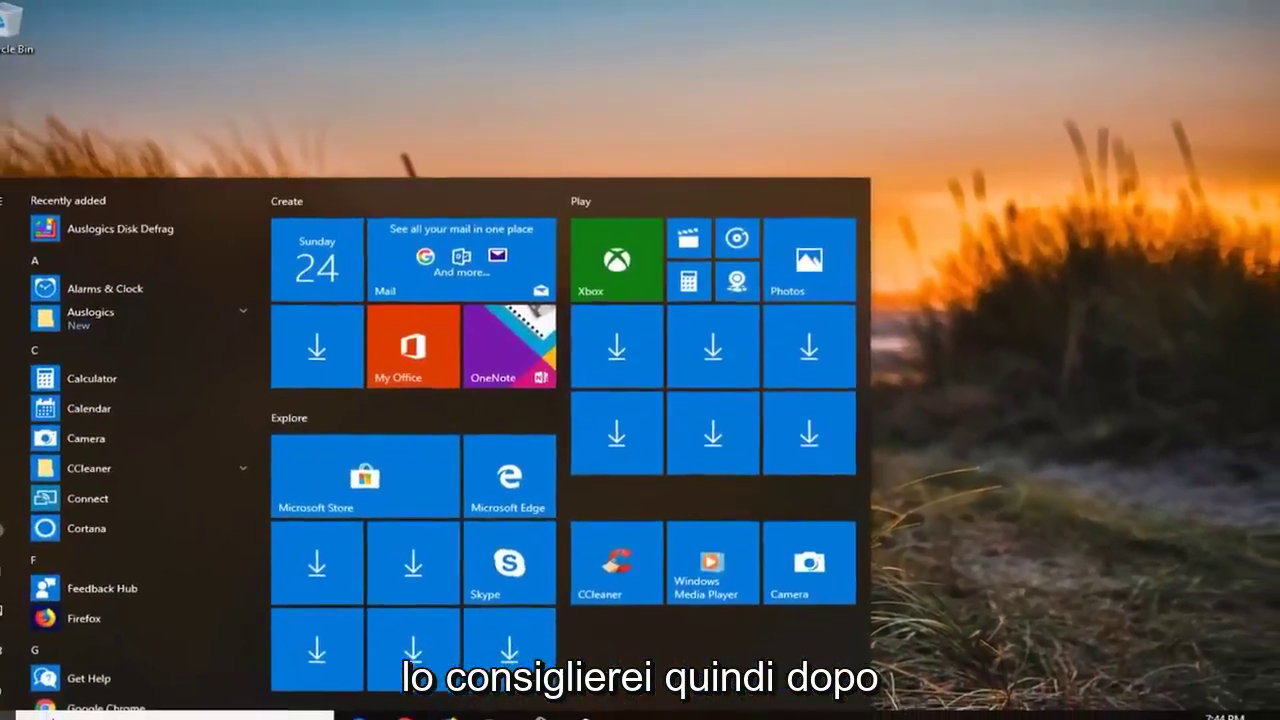
type("device manager")
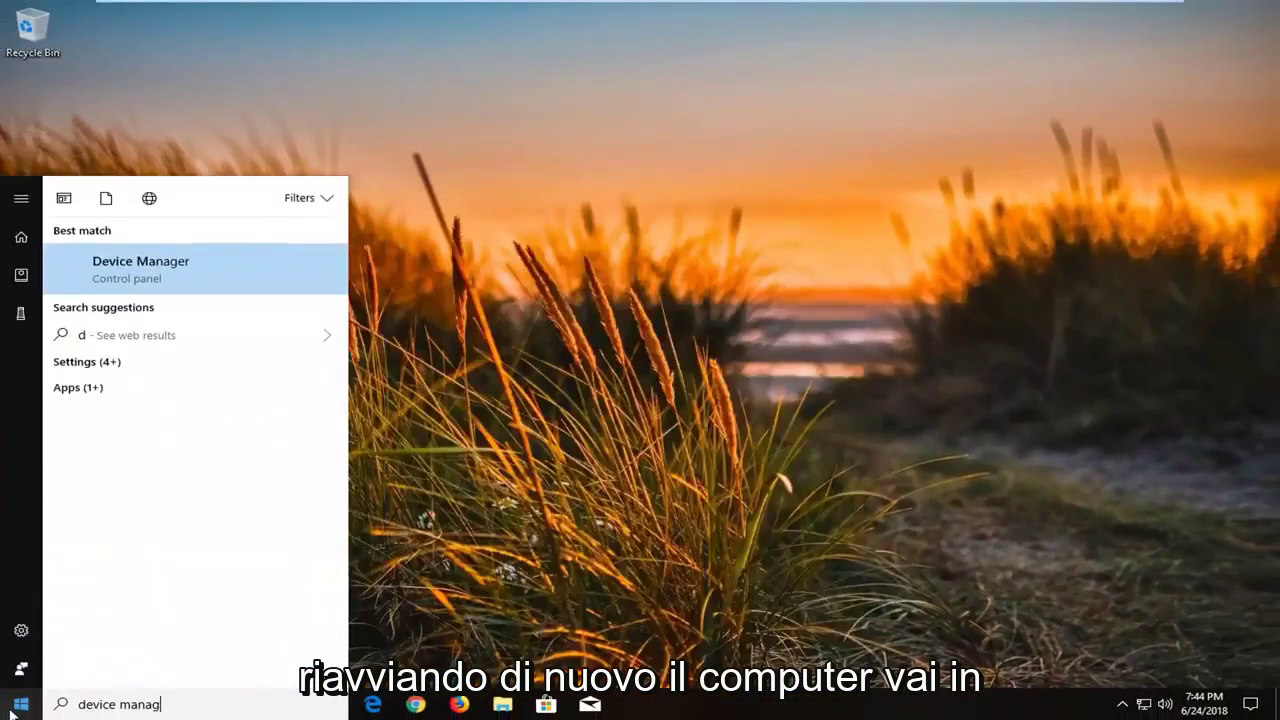
left_click(174, 271)
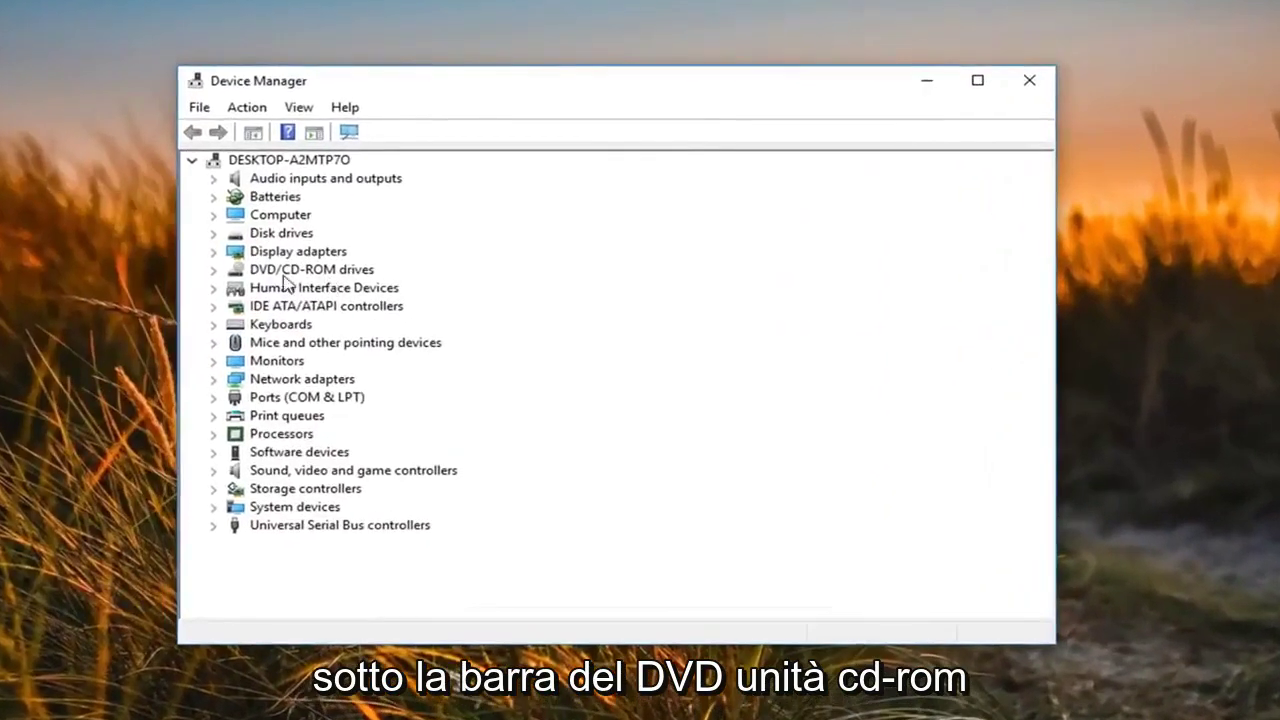
- Search automatically for updated driver software for the NECVMWar VMware SATA CD01 drive and close the update wizard
left_click(214, 271)
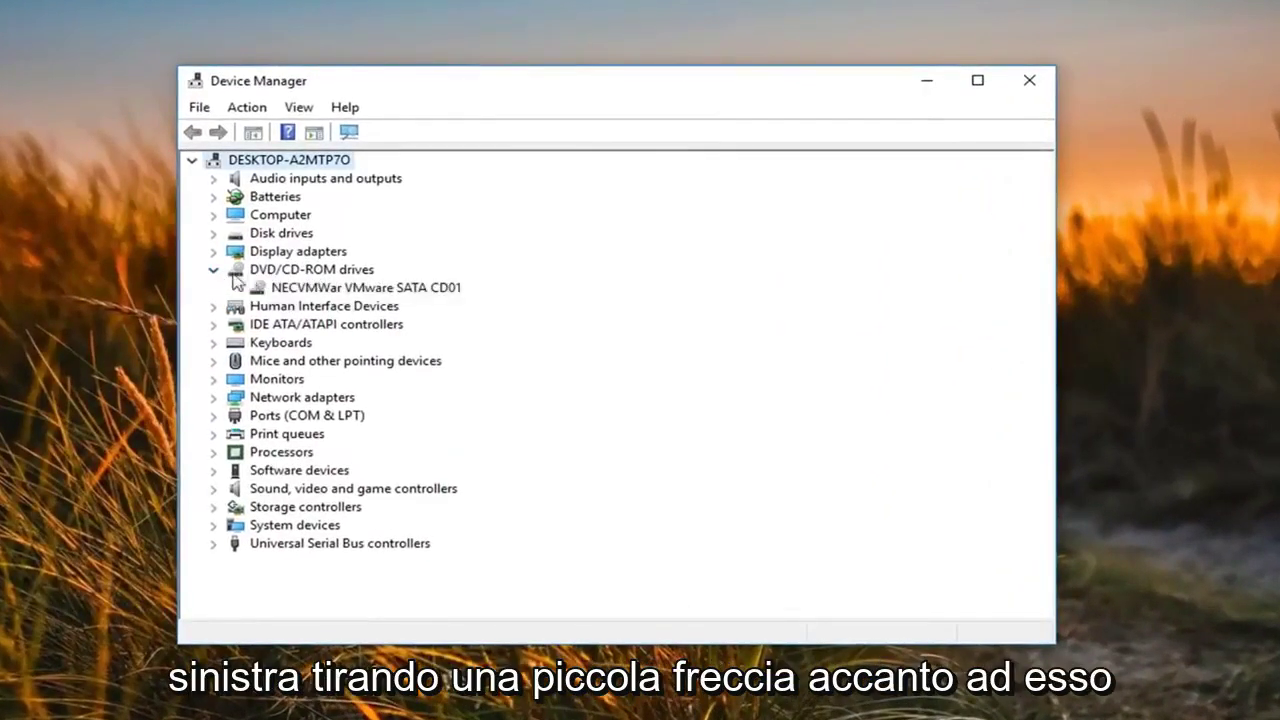
right_click(278, 294)
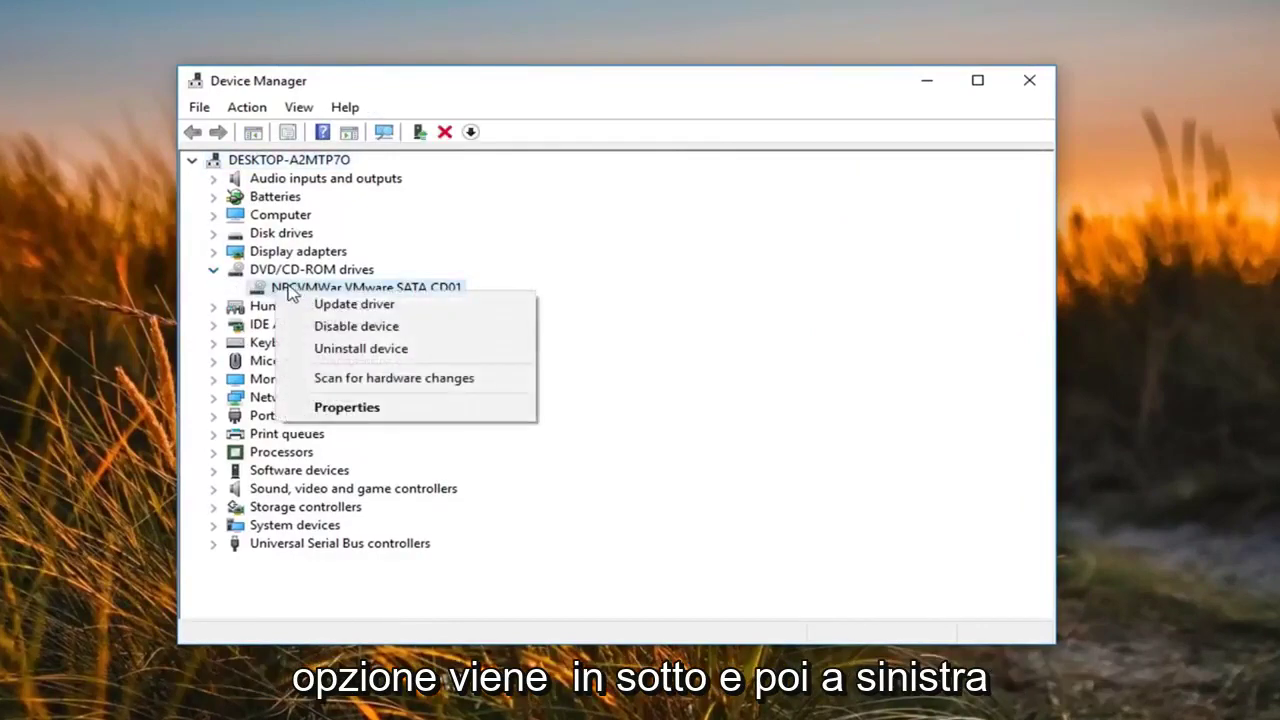
left_click(340, 304)
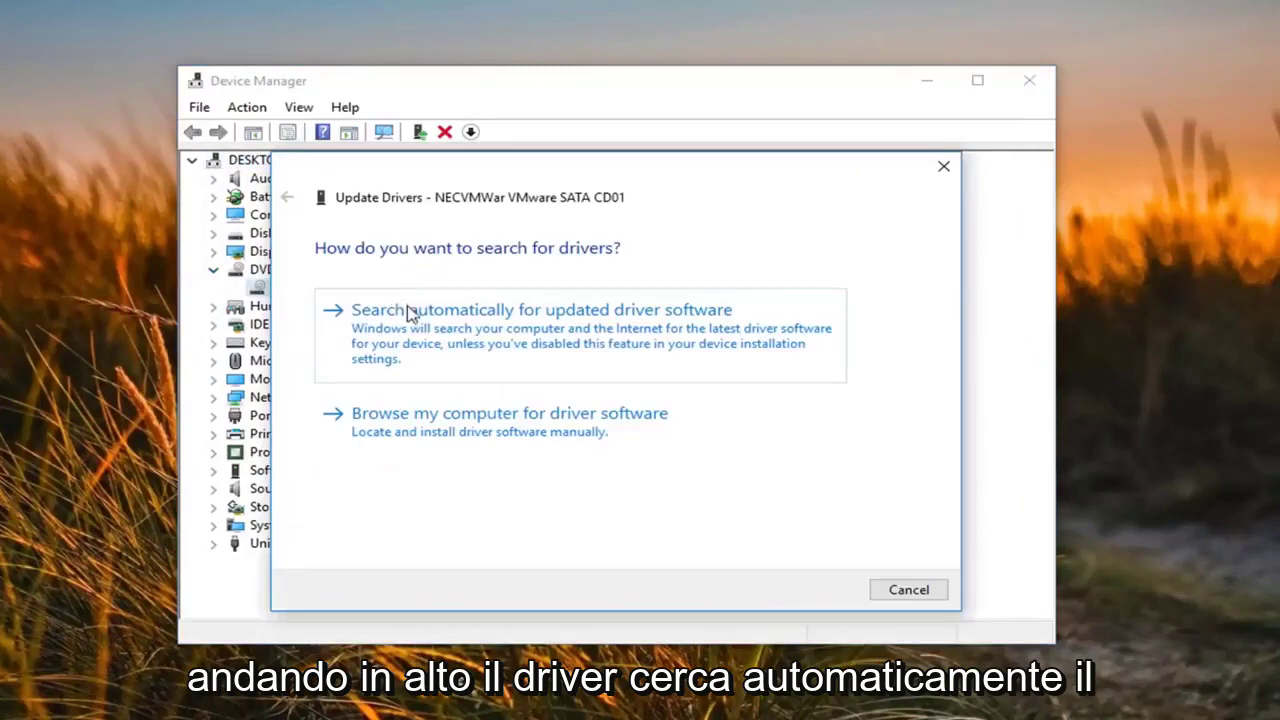
left_click(545, 344)
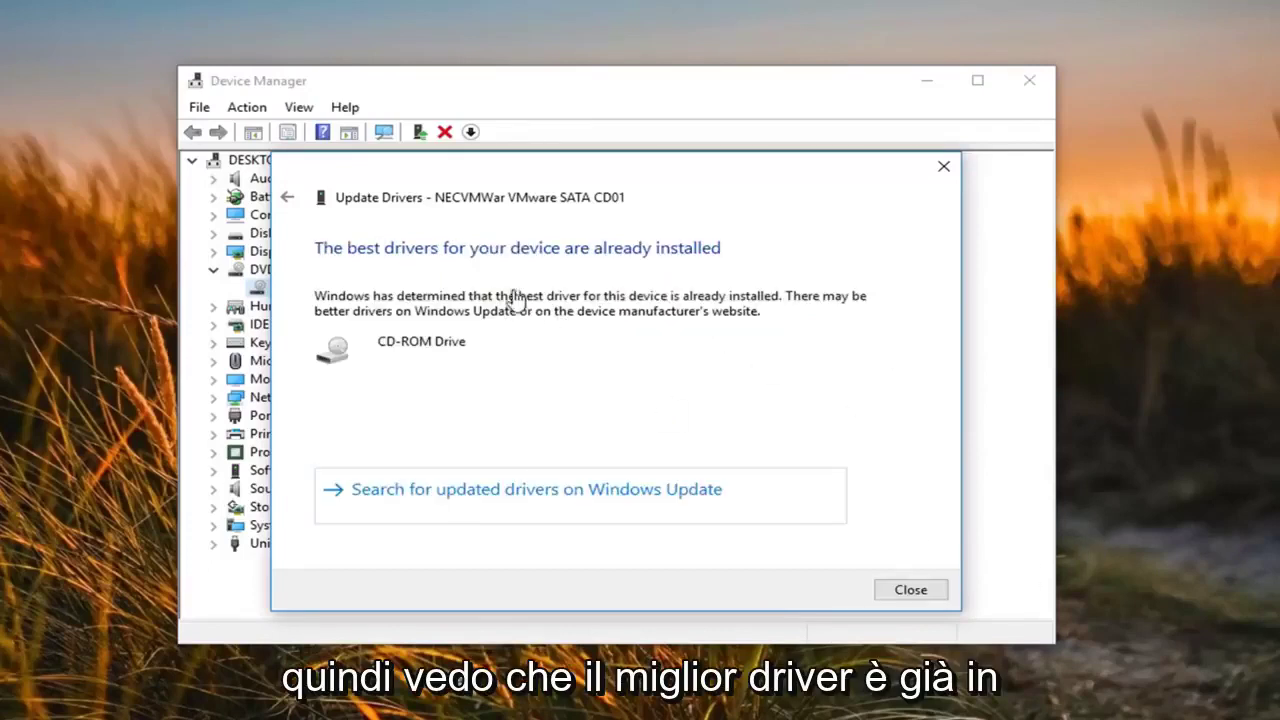
left_click(903, 590)
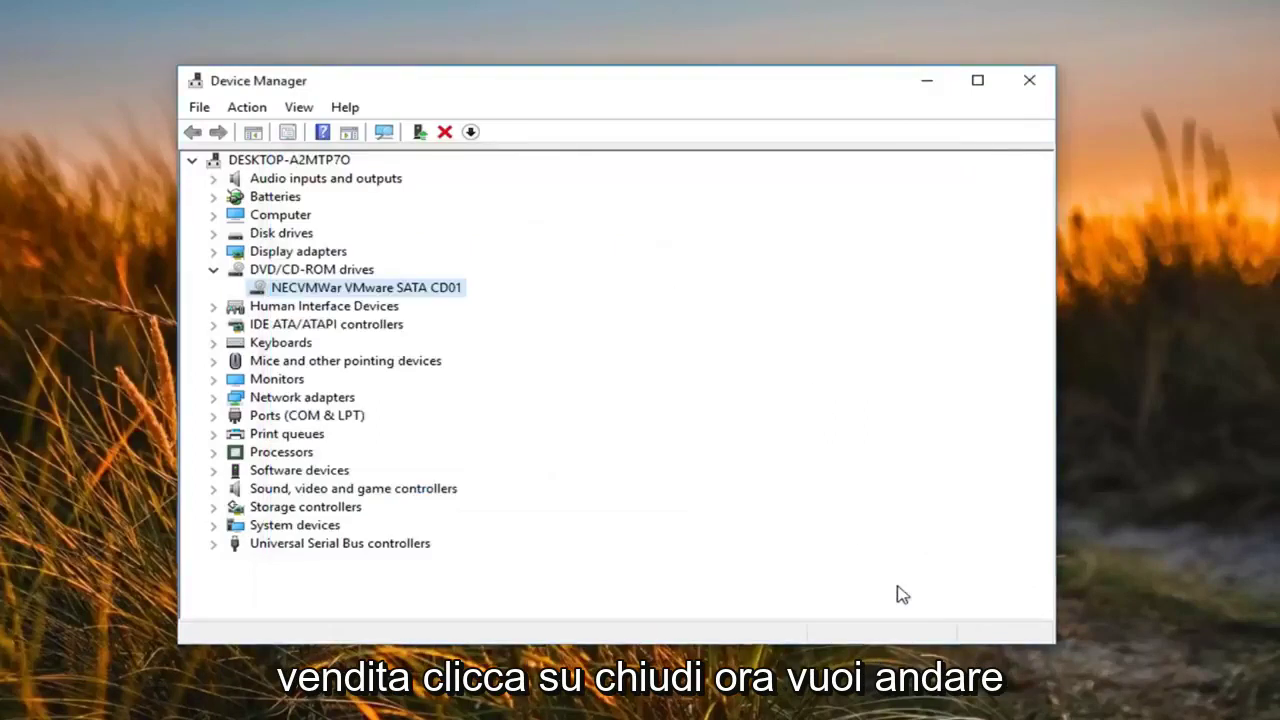
- Uninstall the Standard SATA AHCI Controller from the IDE ATA/ATAPI controllers and close Device Manager
left_click(260, 330)
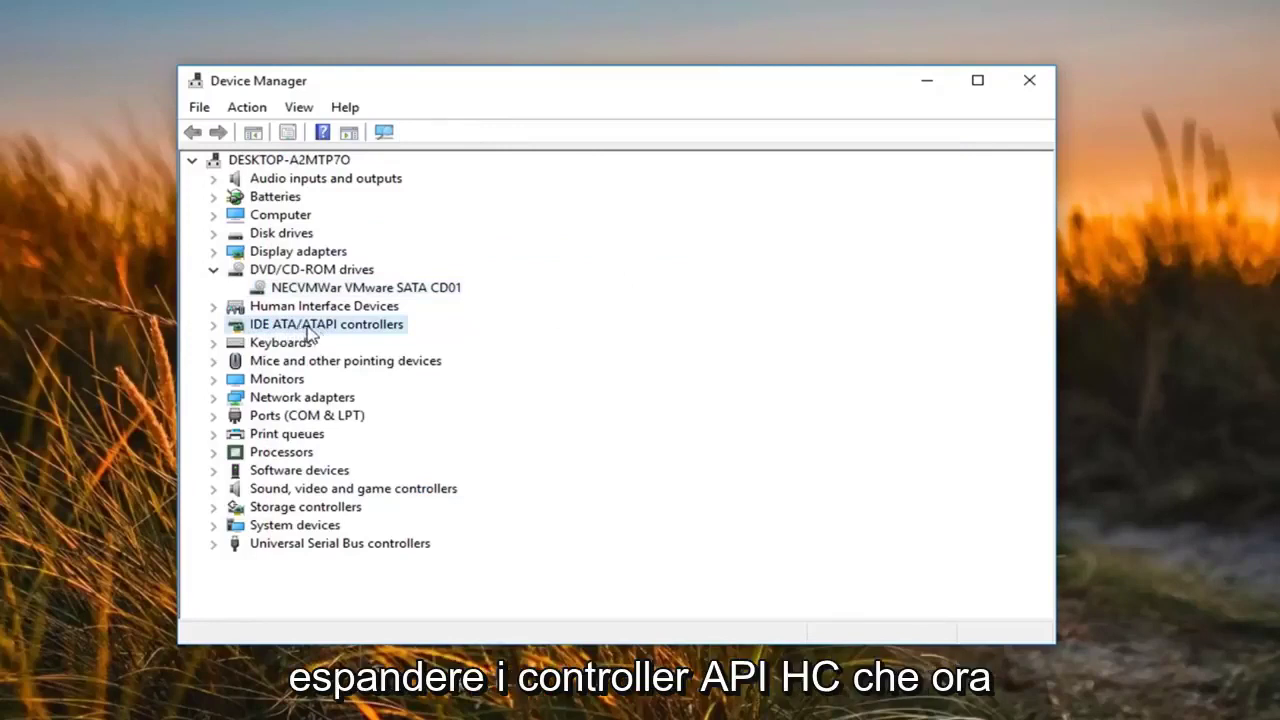
left_click(216, 326)
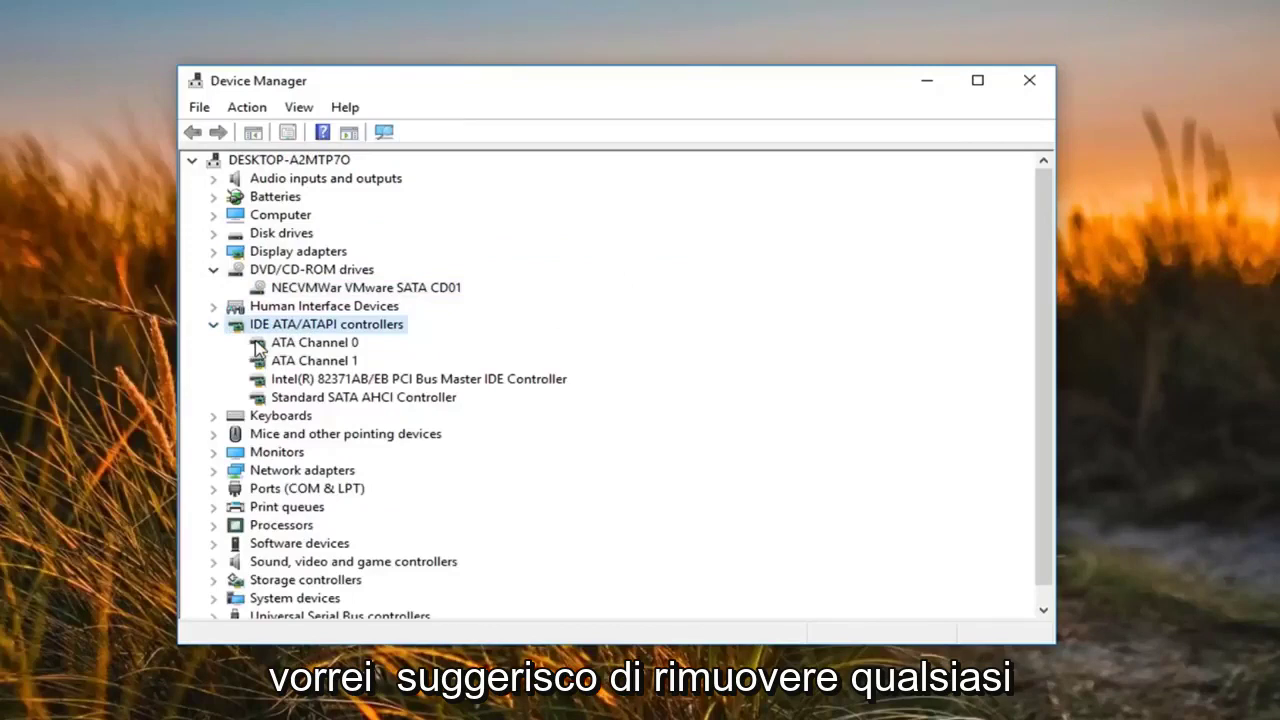
left_click(296, 399)
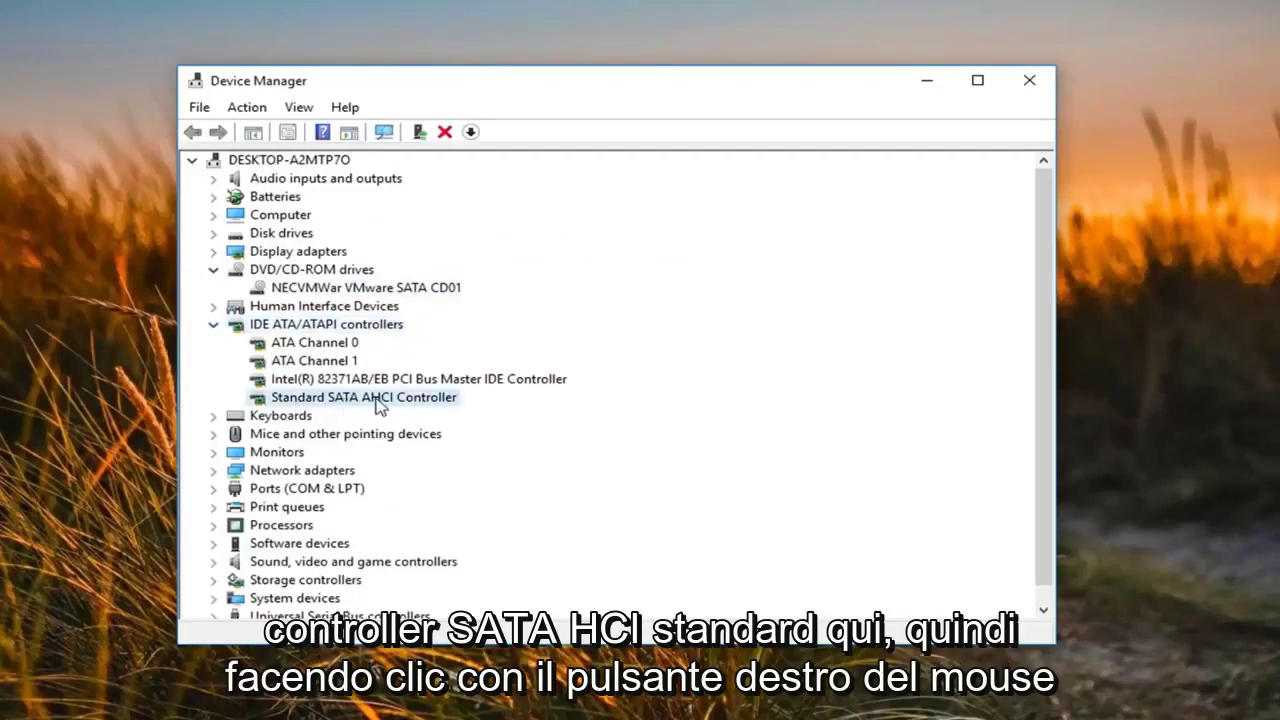
right_click(367, 400)
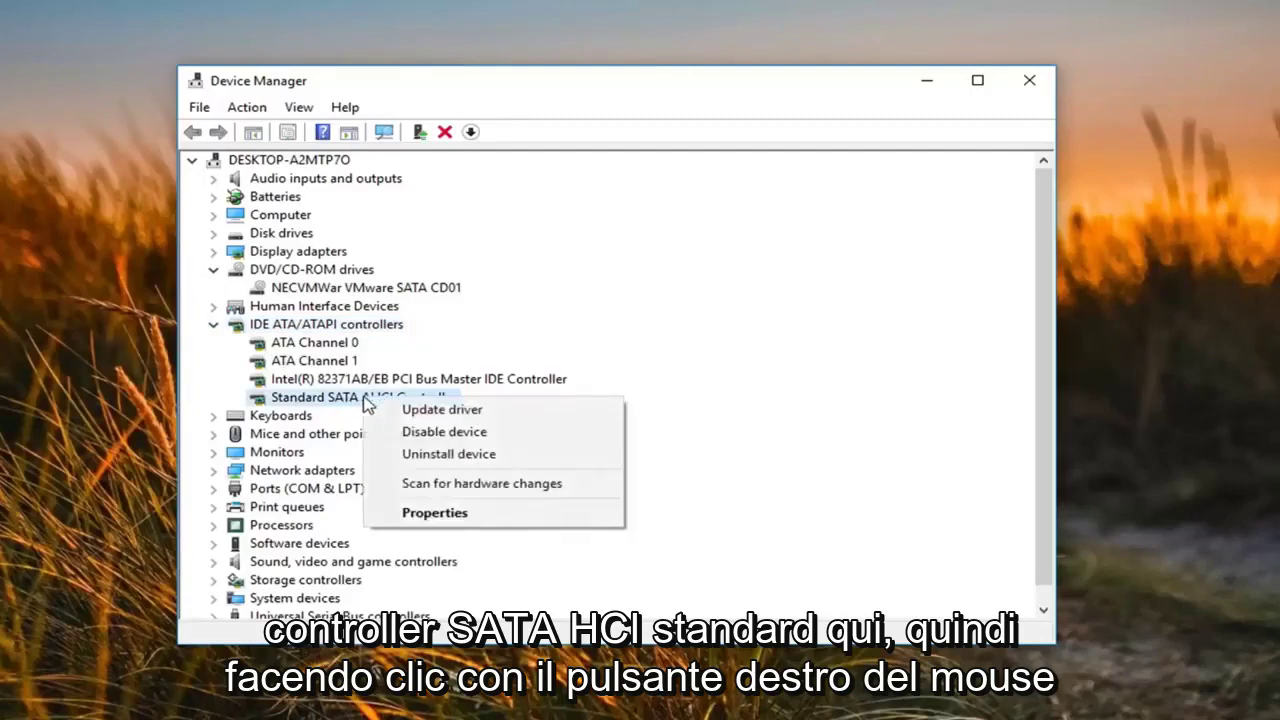
left_click(431, 455)
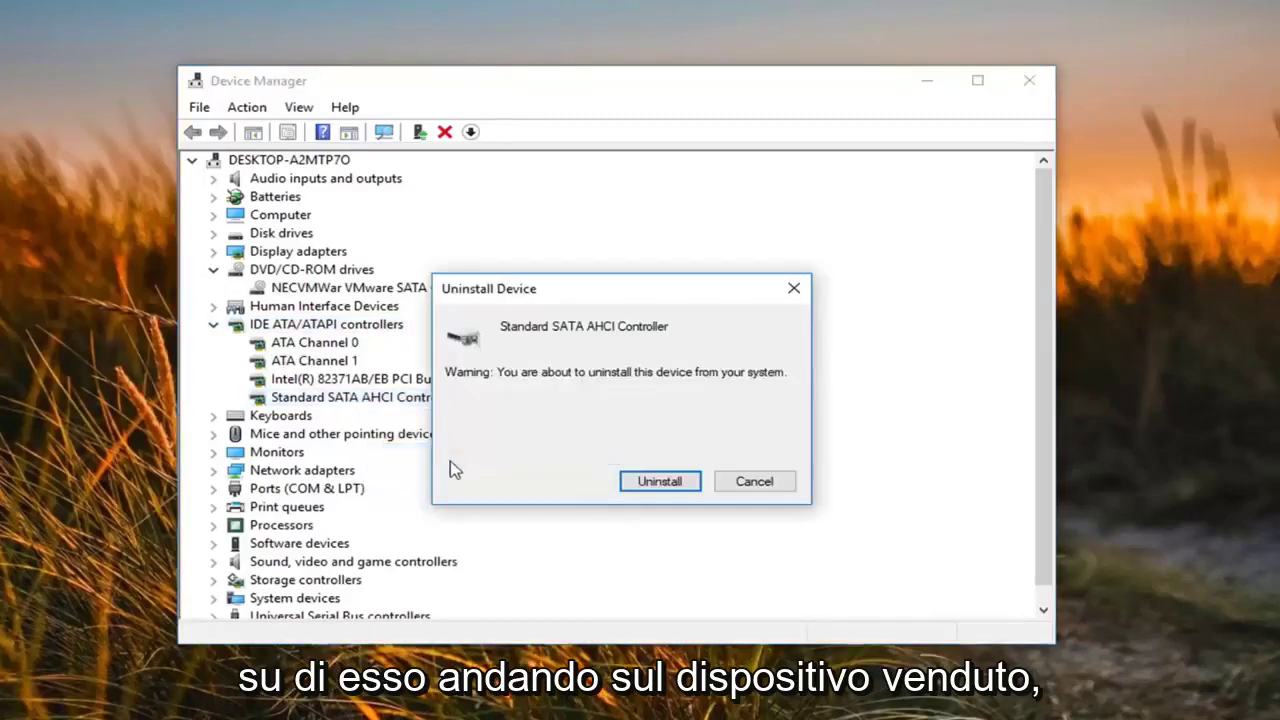
left_click(660, 497)
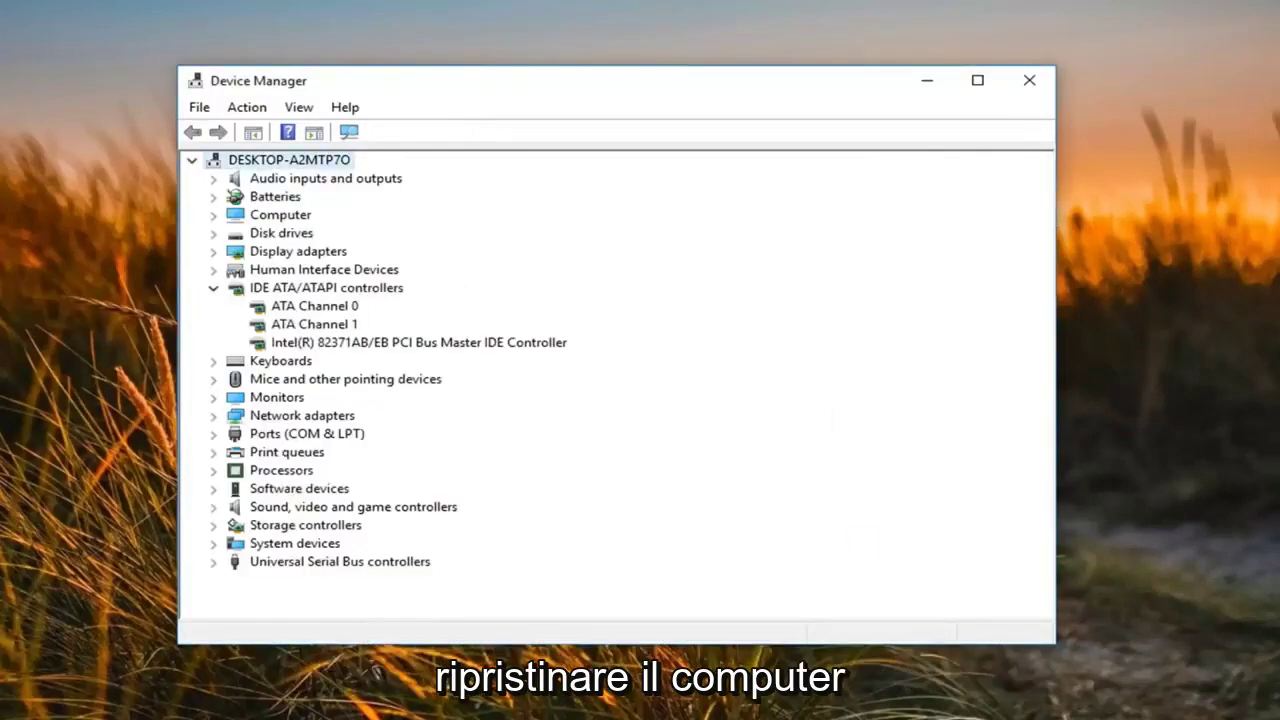
left_click(1029, 80)
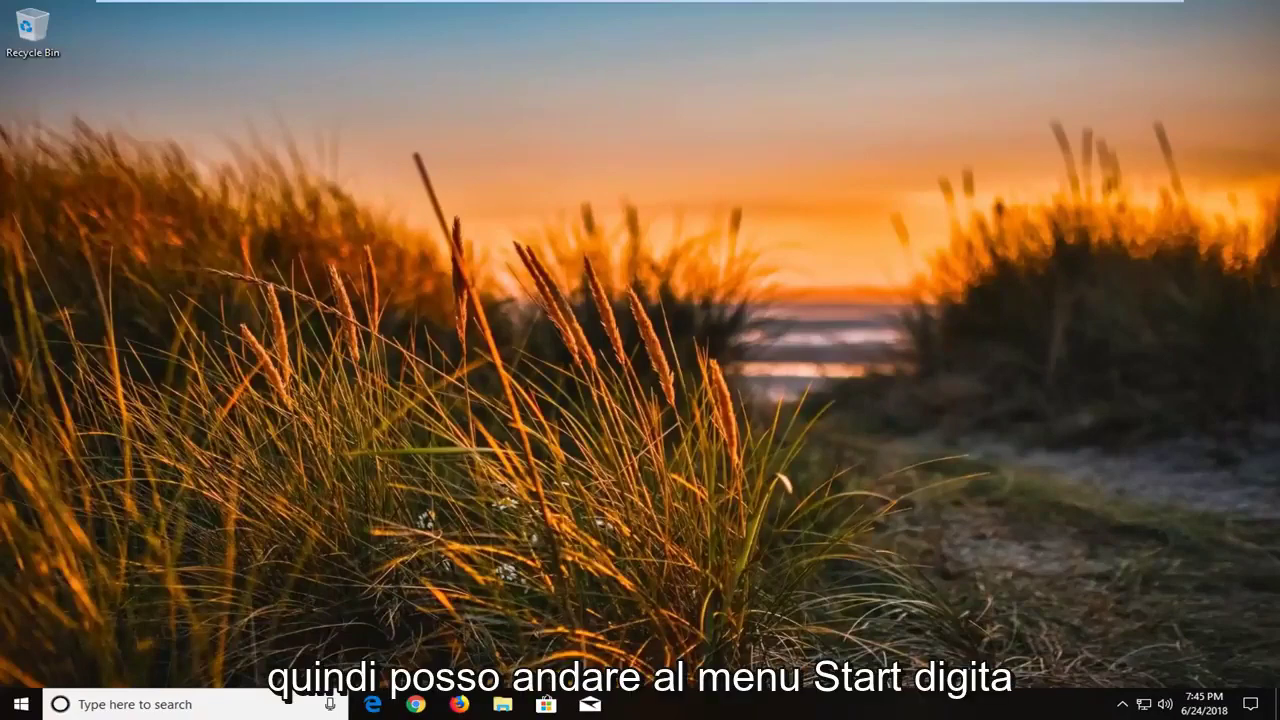
- Search Windows for "regedit" and open Registry Editor as administrator, allowing it to make changes to the device
left_click(18, 706)
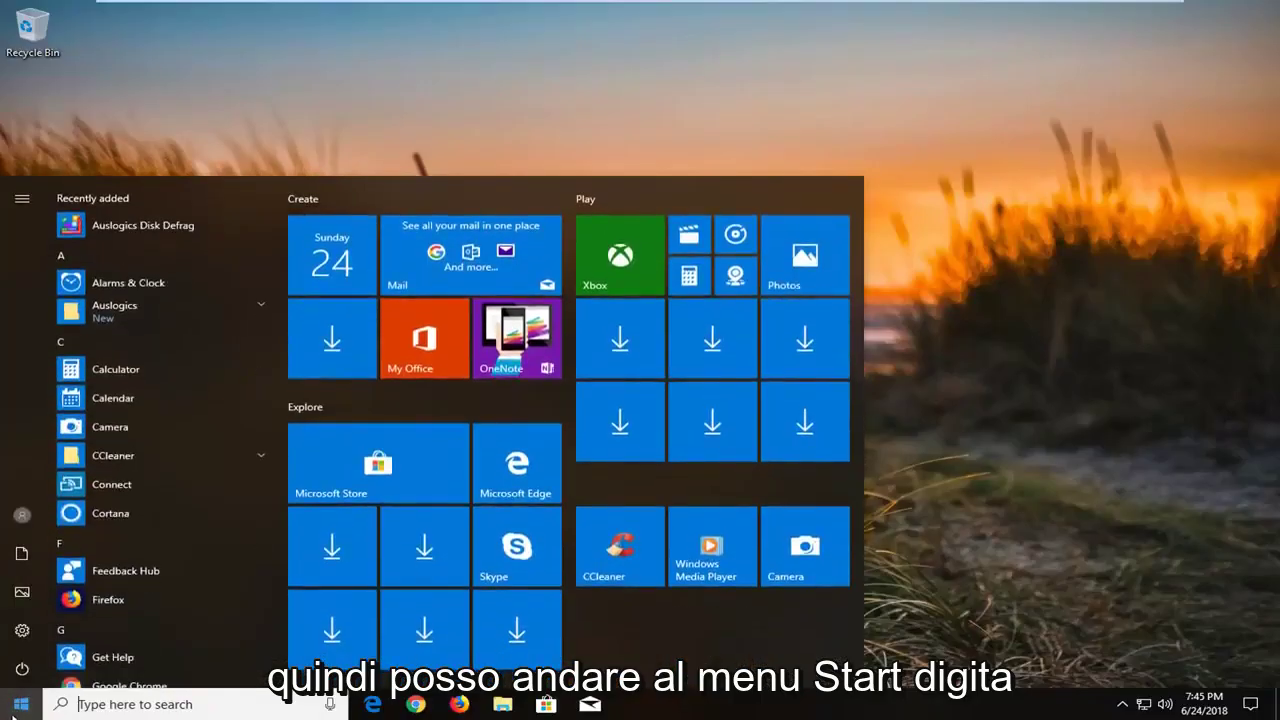
type("regedit")
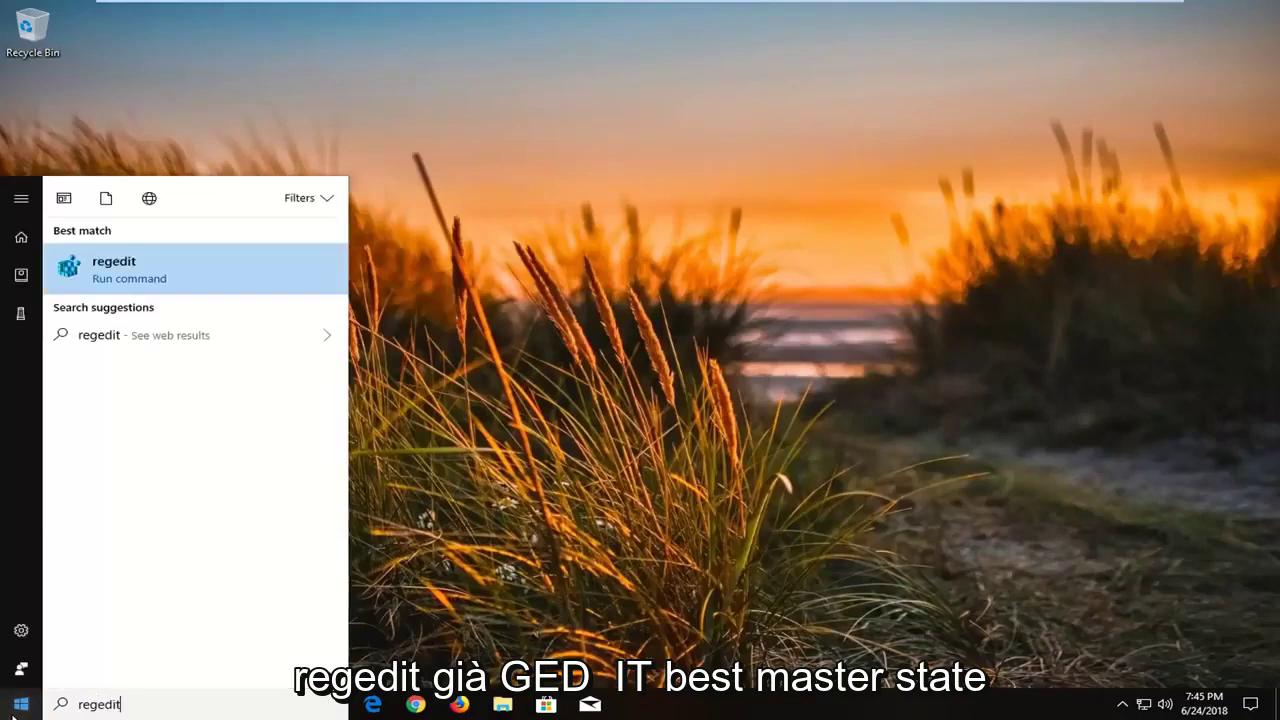
right_click(142, 264)
left_click(175, 279)
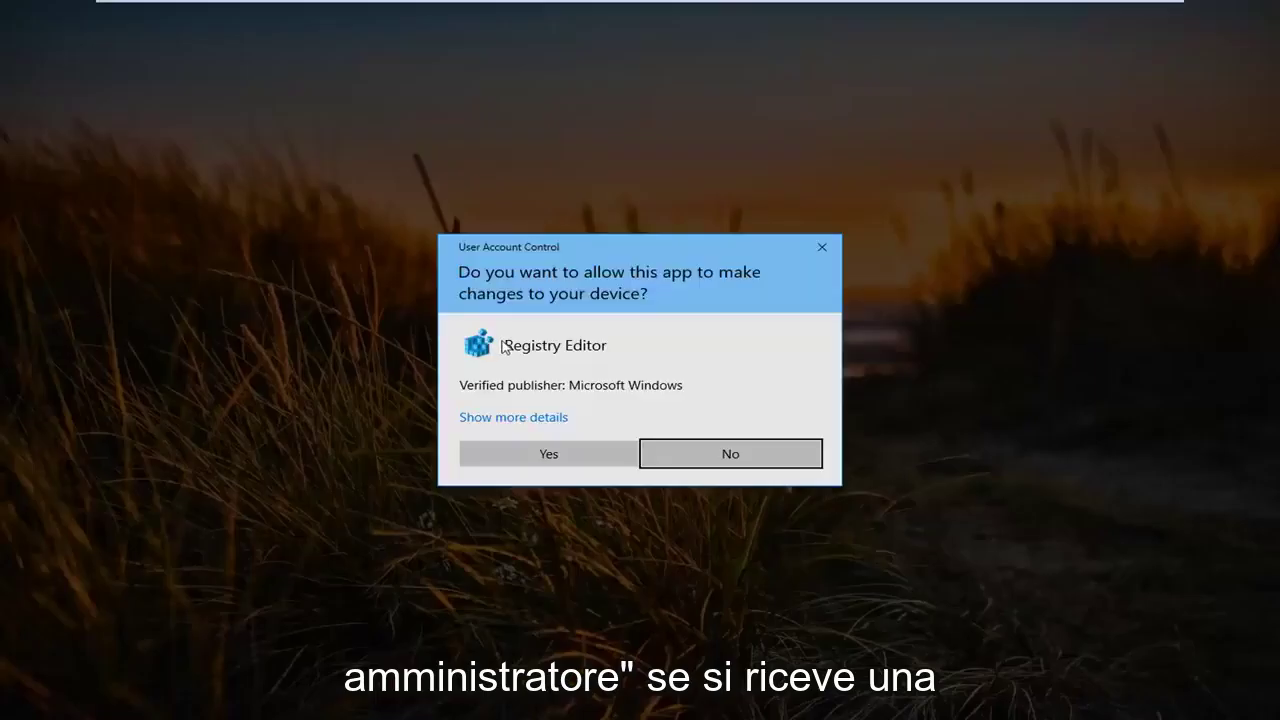
left_click(548, 455)
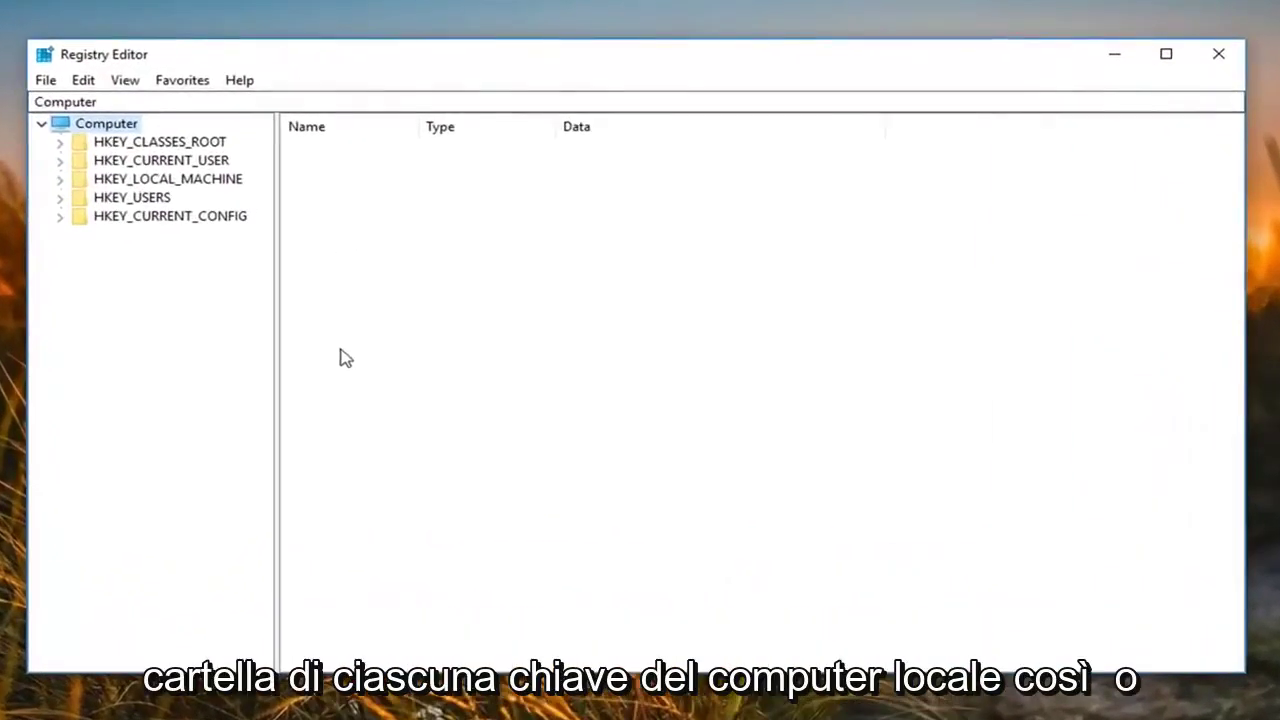
- Expand the registry path HKEY_LOCAL_MACHINE\SYSTEM\CurrentControlSet\Control and widen the key tree so longer key names fit
left_click(180, 182)
double_click(113, 182)
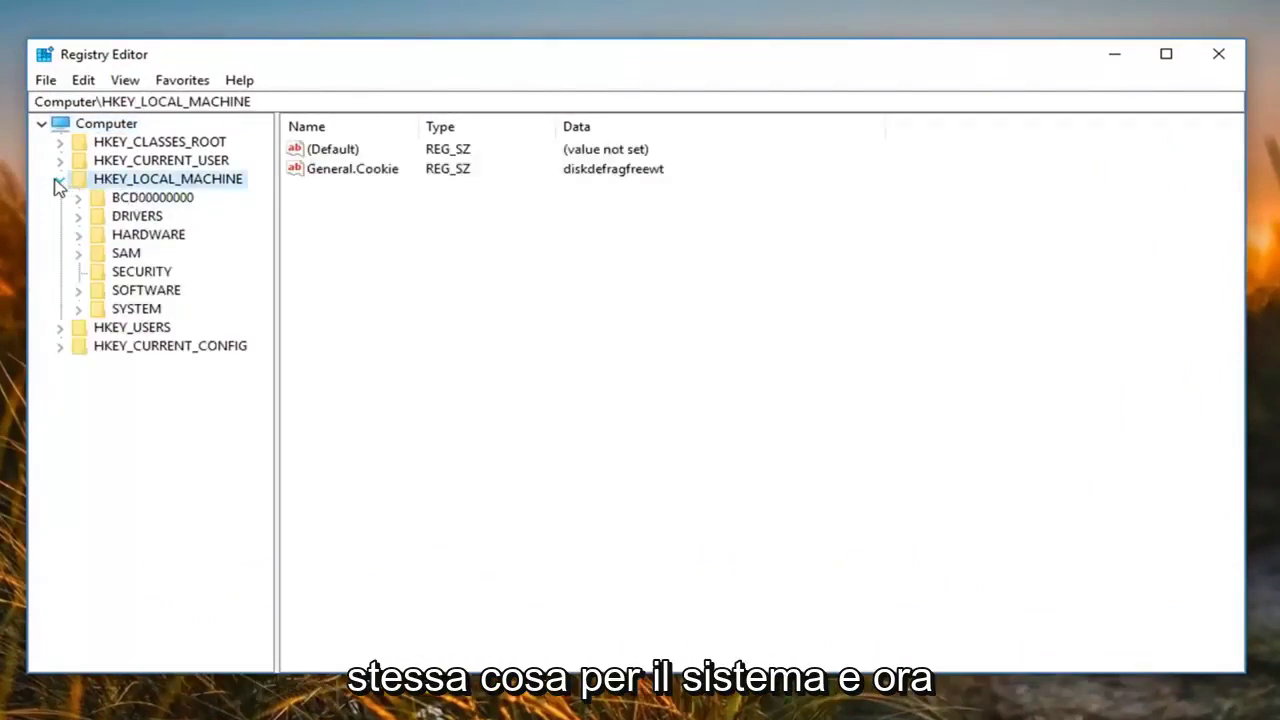
double_click(120, 310)
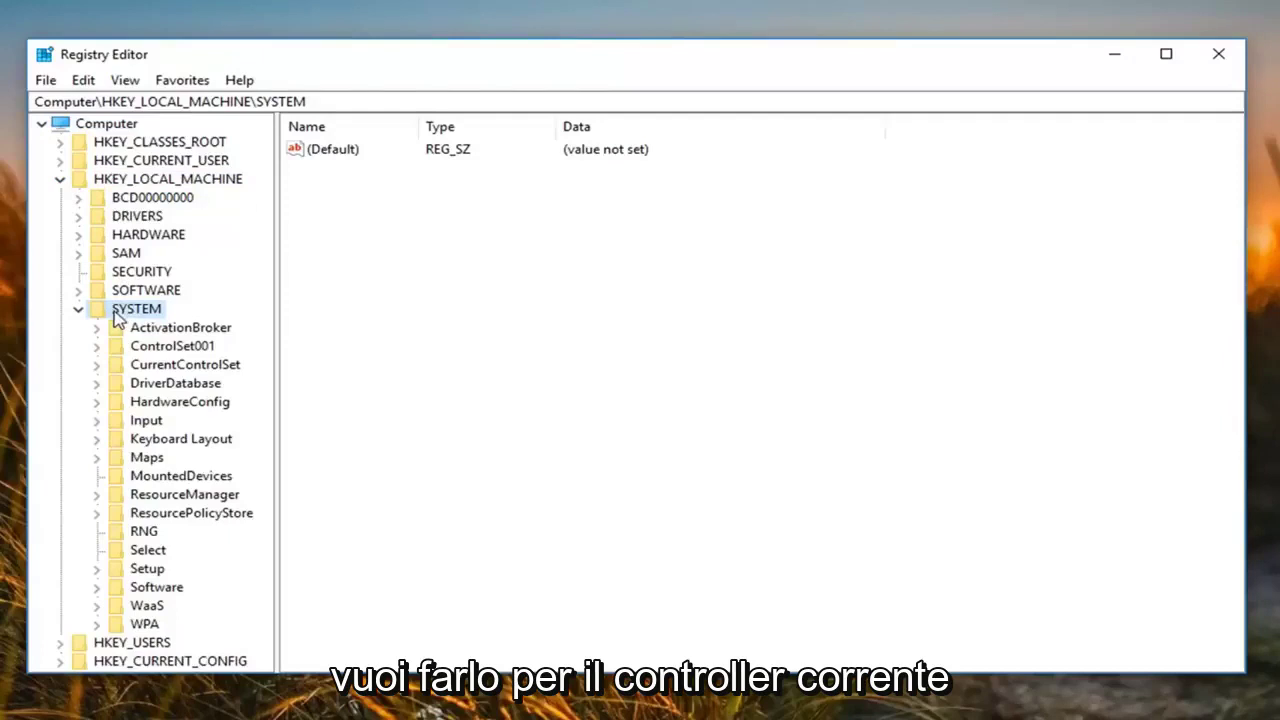
double_click(160, 366)
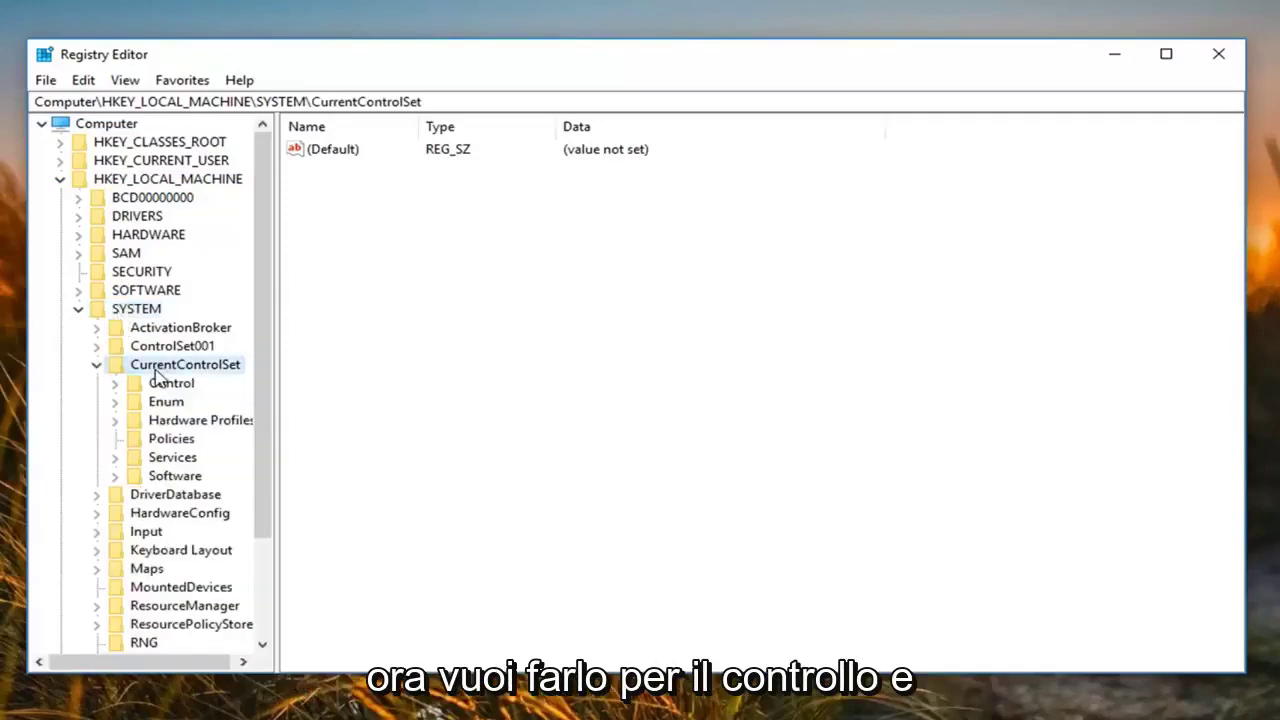
double_click(162, 383)
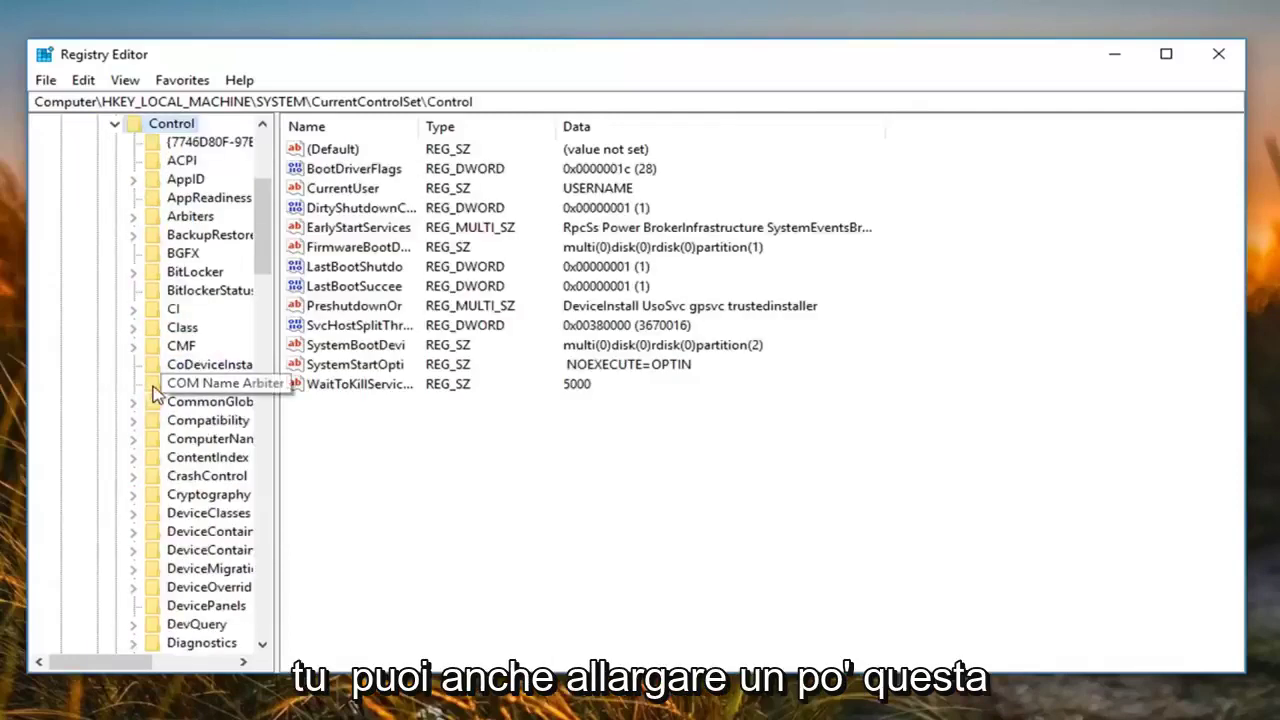
left_click_drag(279, 168, 390, 190)
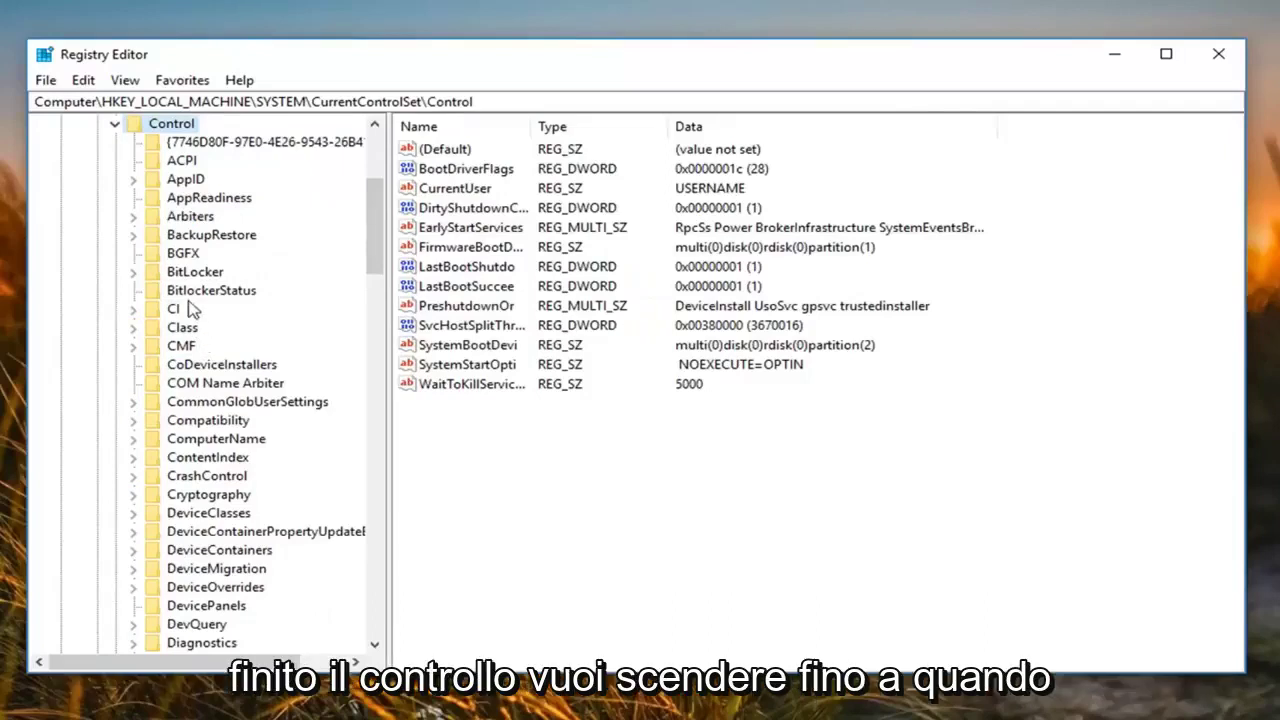
- Expand the Class key under Control, widen the key tree to show full names, and select the {4d36e965-e325-11ce-bfc1-08002be10318} key
left_click(185, 336)
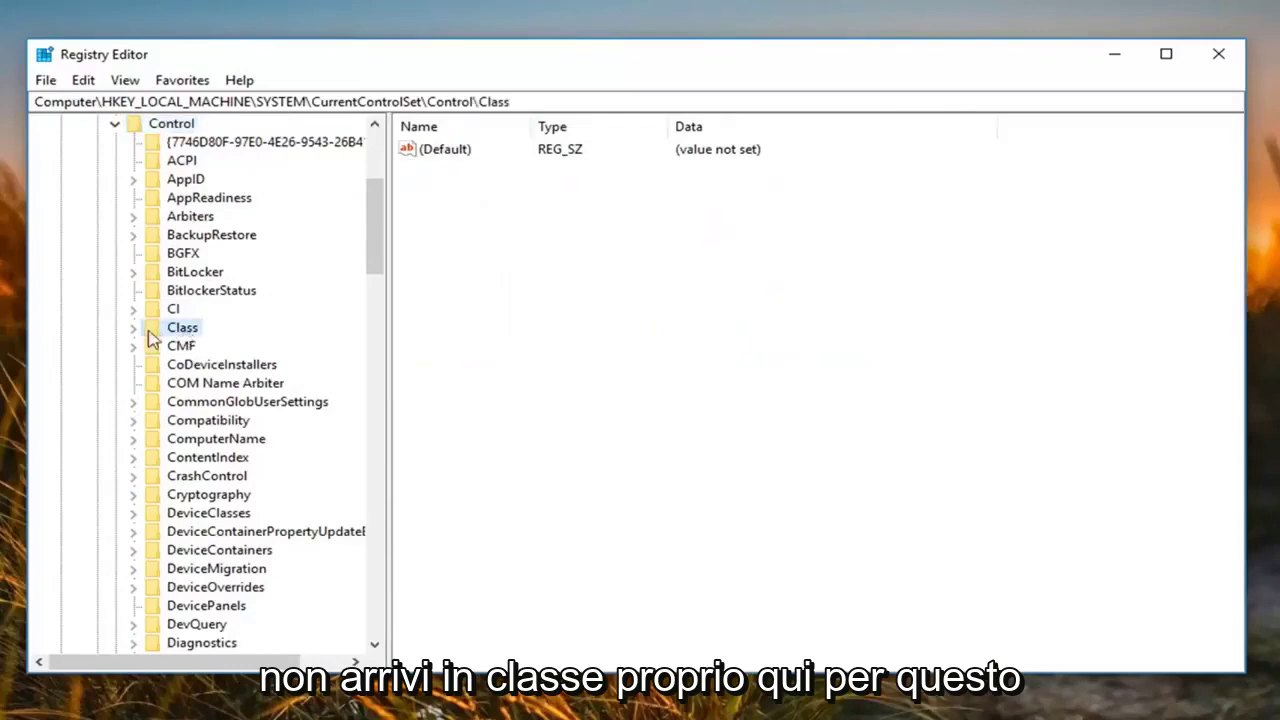
double_click(181, 337)
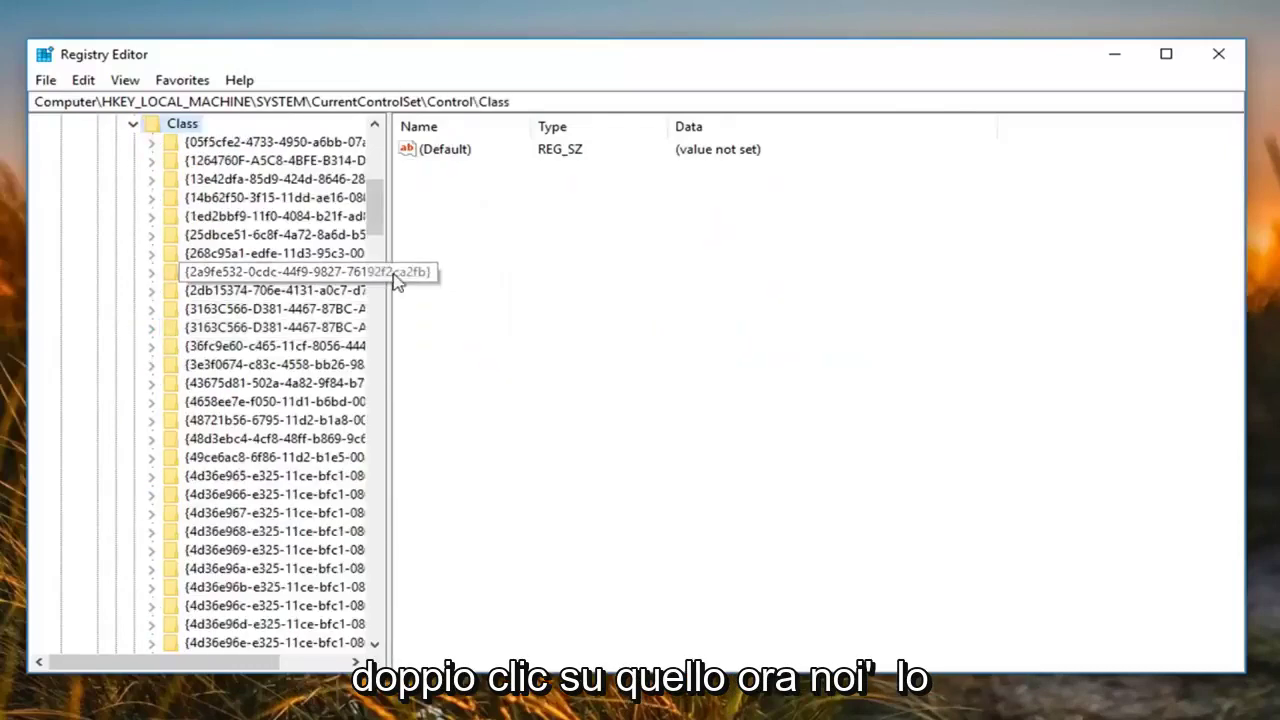
left_click_drag(391, 273, 551, 272)
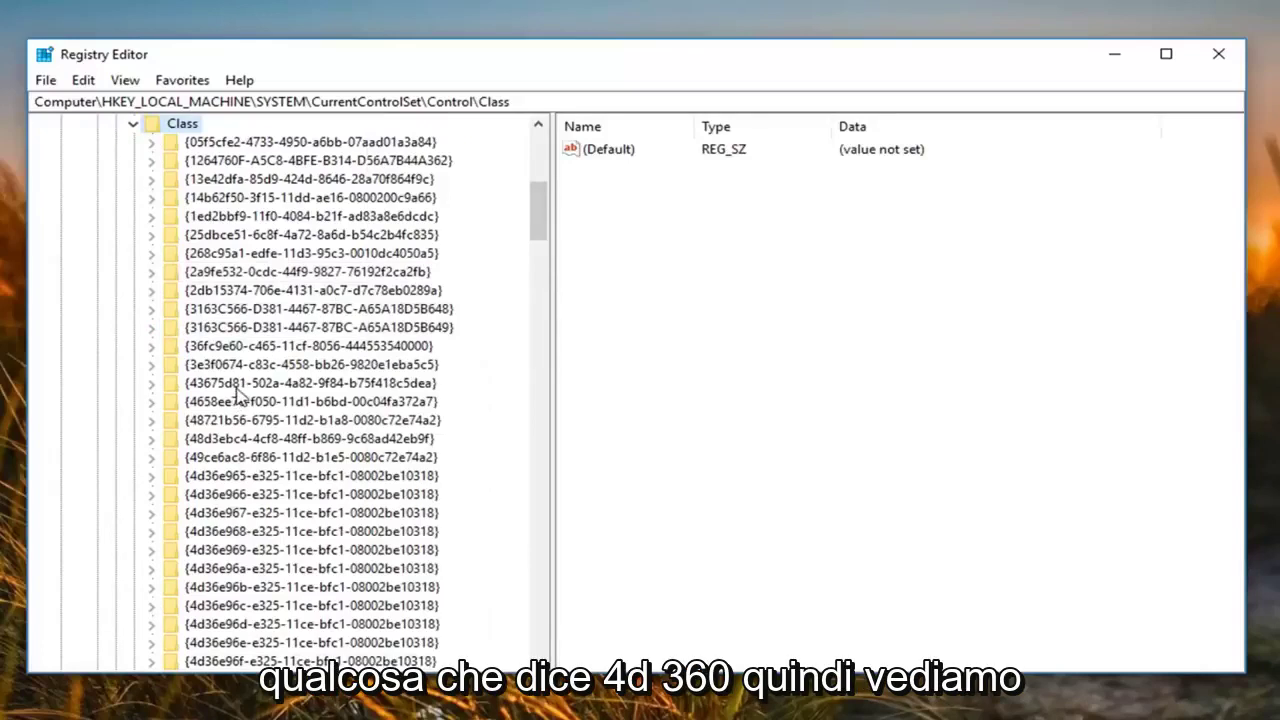
scroll(209, 620, "down", 1)
left_click(205, 420)
left_click(203, 440)
left_click(205, 421)
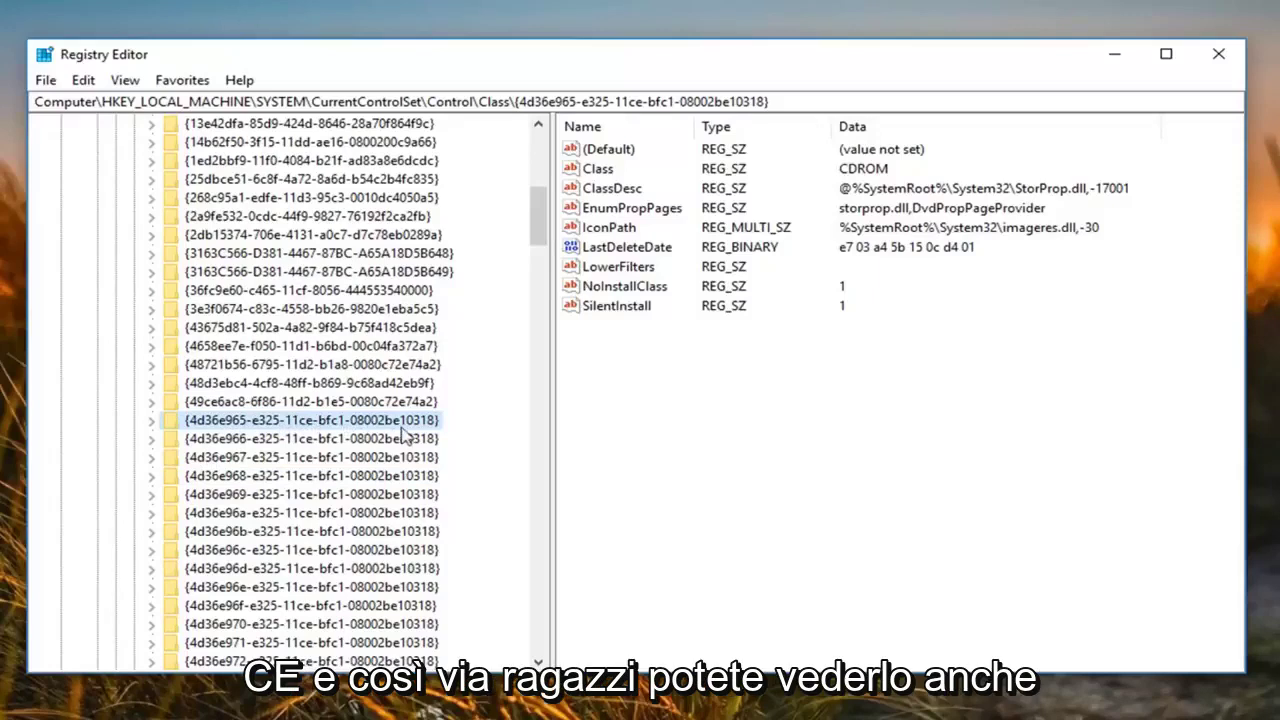
- Delete the LowerFilters value from the {4d36e965-e325-11ce-bfc1-08002be10318} key and confirm its permanent deletion
scroll(370, 430, "up", 2)
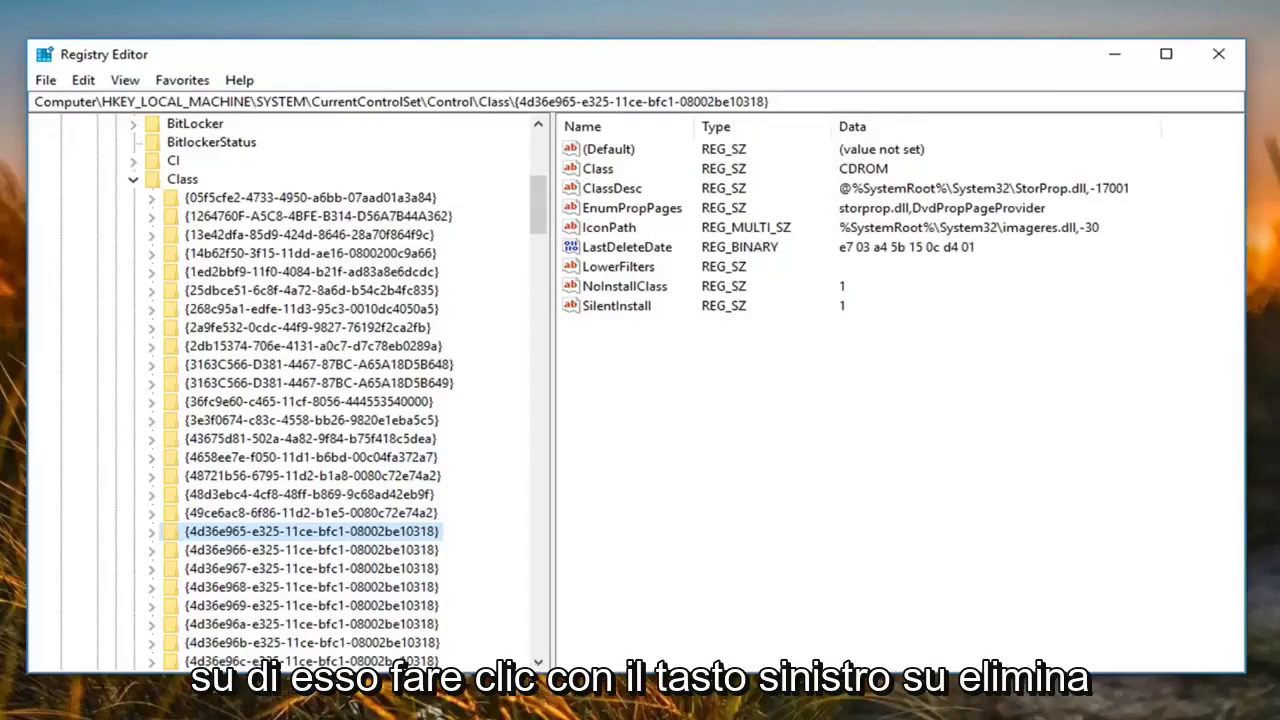
right_click(625, 270)
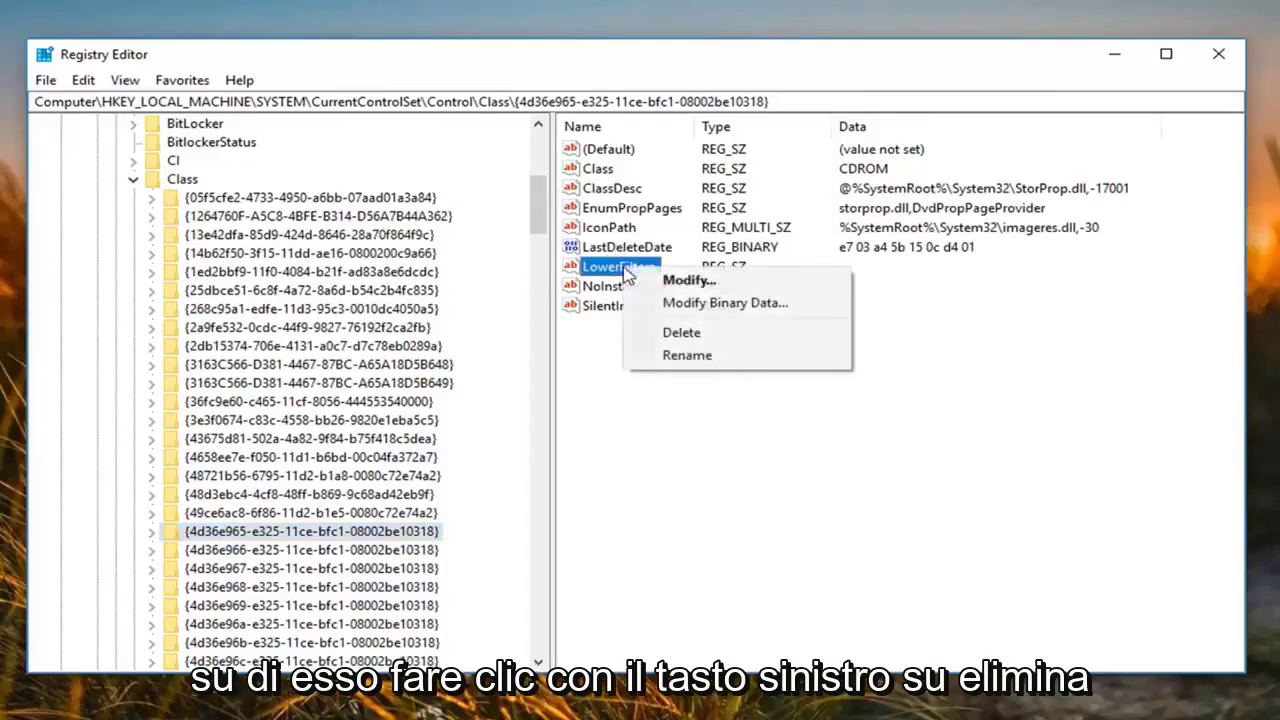
left_click(670, 333)
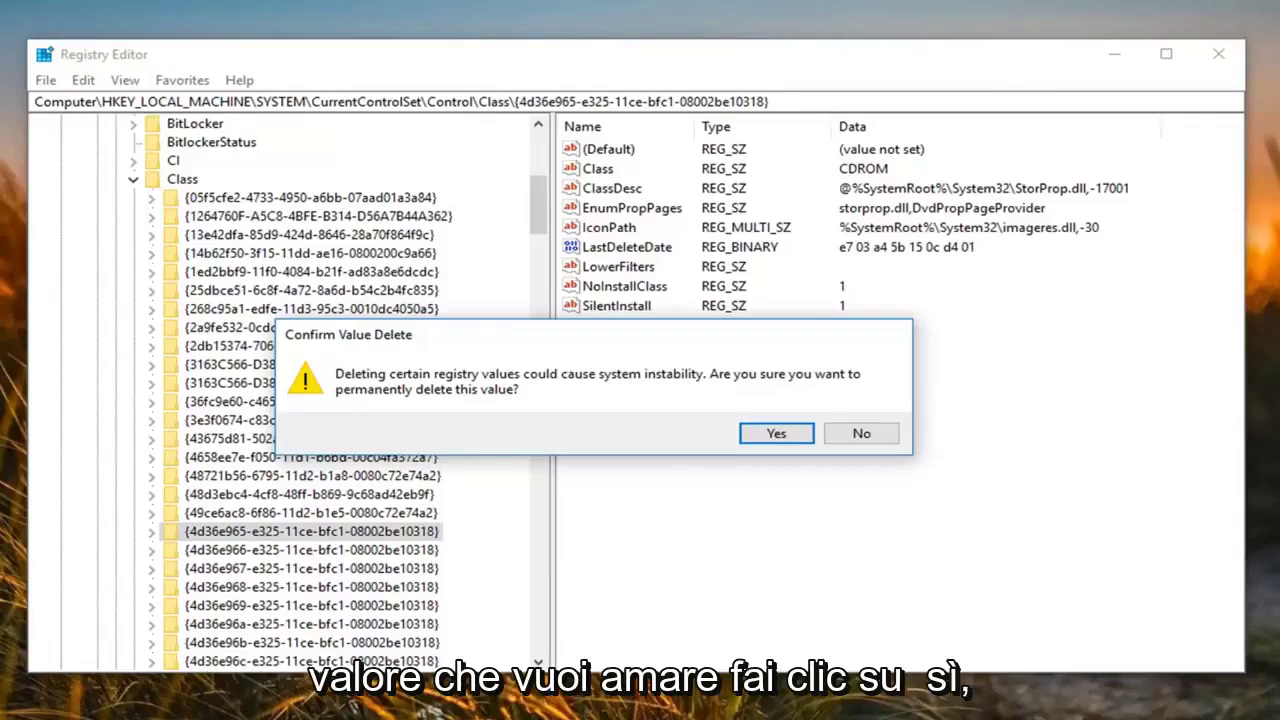
left_click(772, 434)
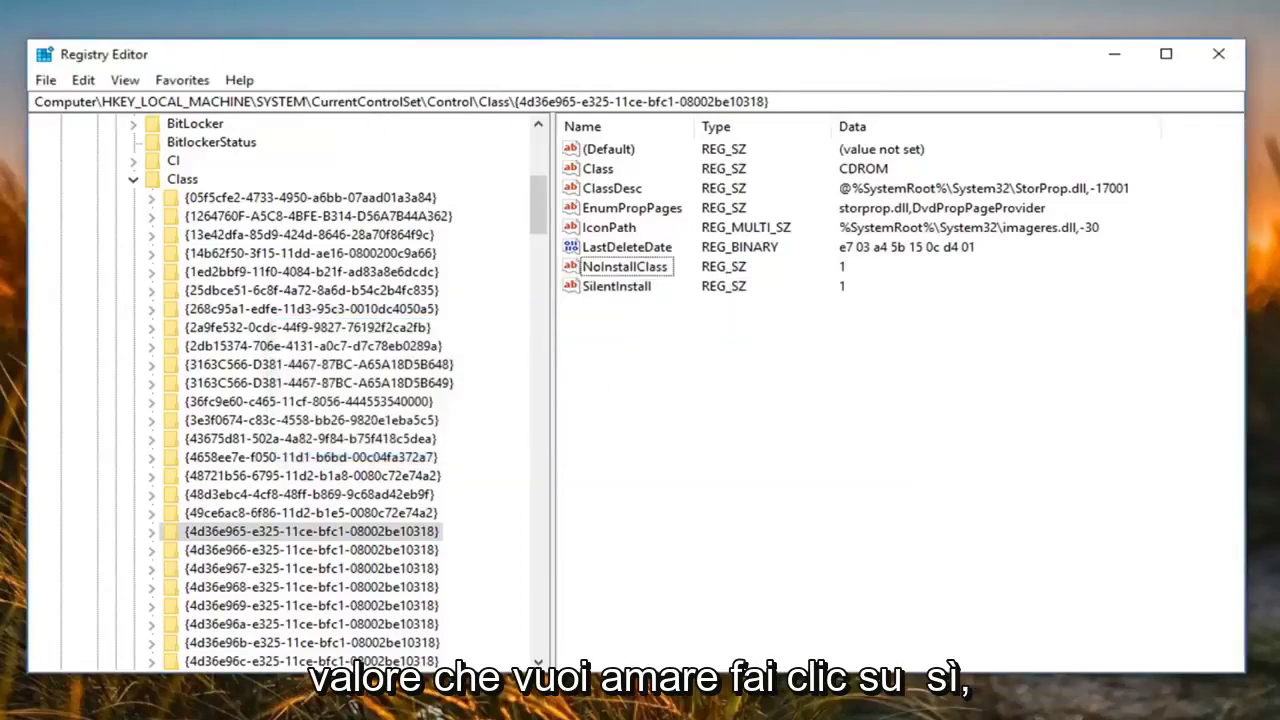